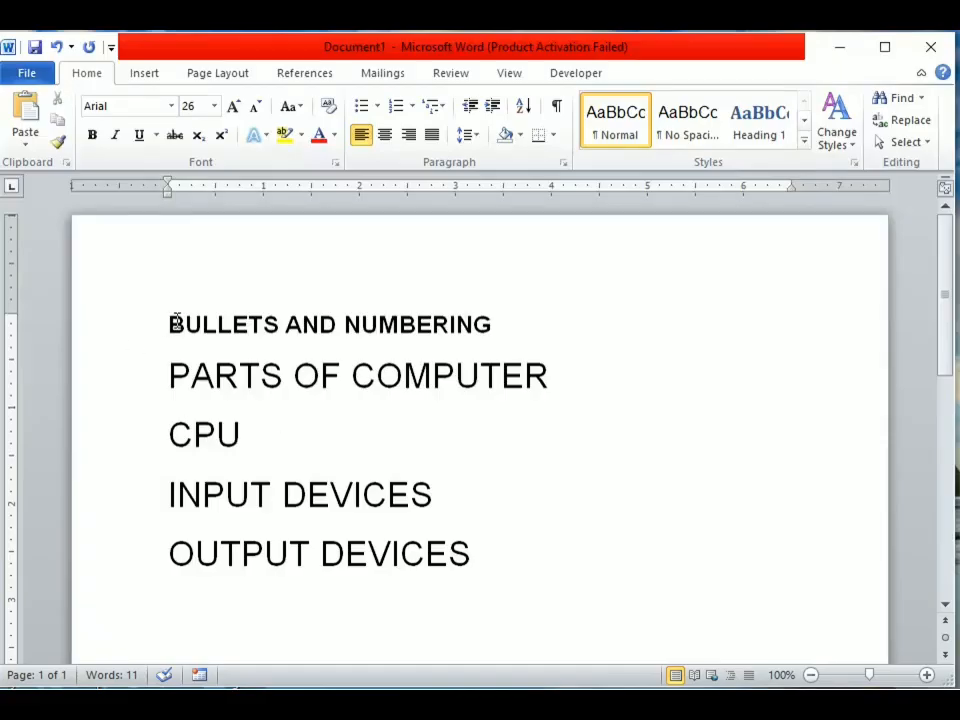
- Format the CPU, INPUT DEVICES and OUTPUT DEVICES lines as a bulleted list, applying round bullets and switching them to square ones
drag(175, 322, 520, 331)
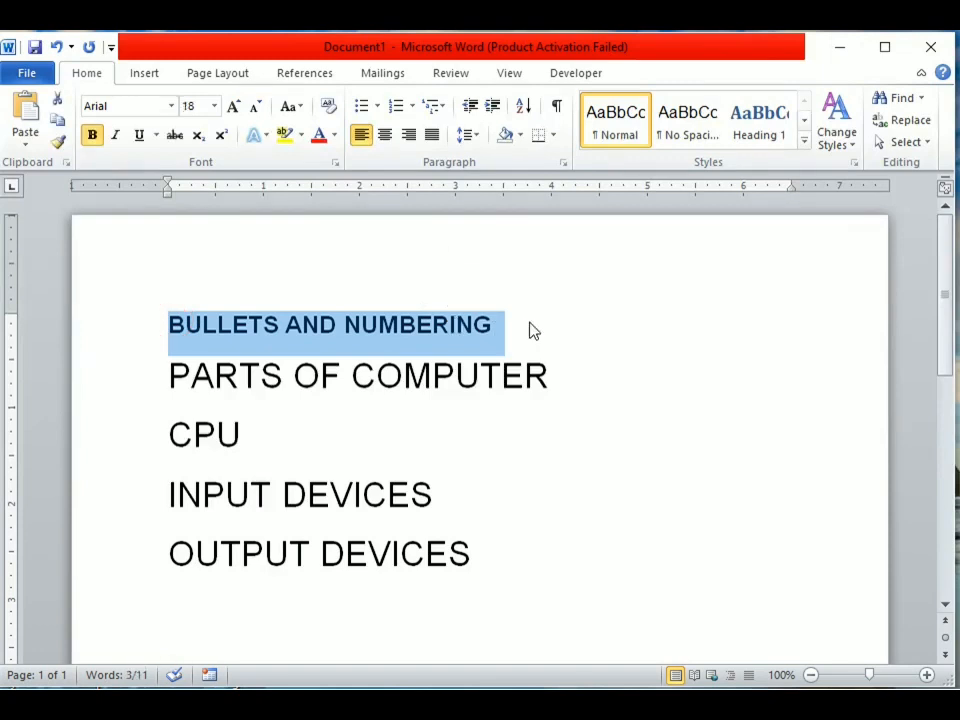
drag(171, 432, 493, 552)
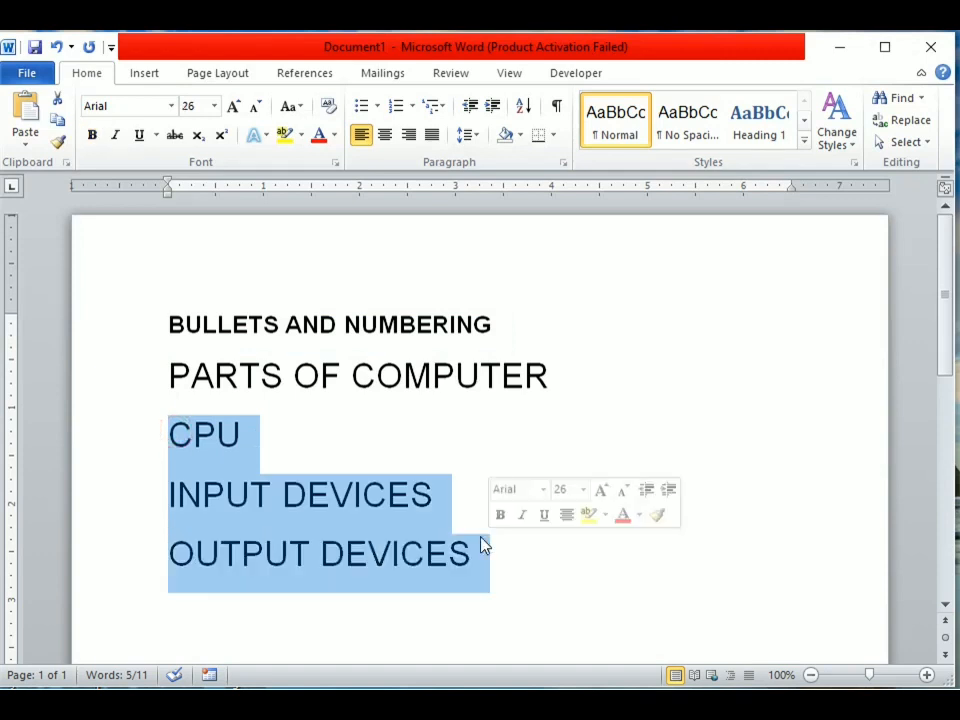
click(377, 106)
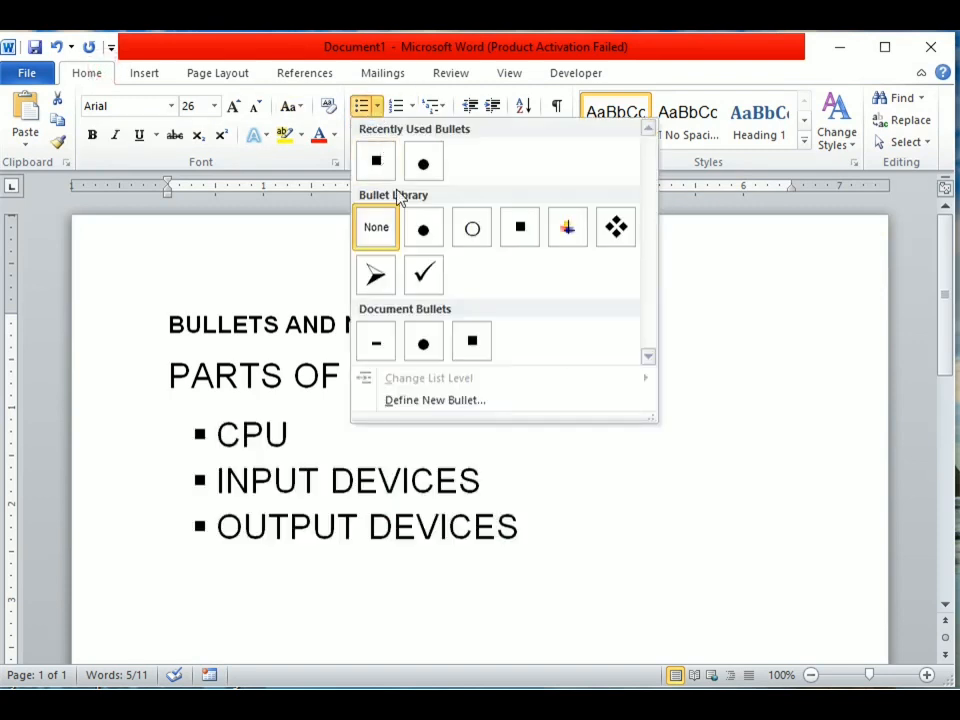
click(426, 229)
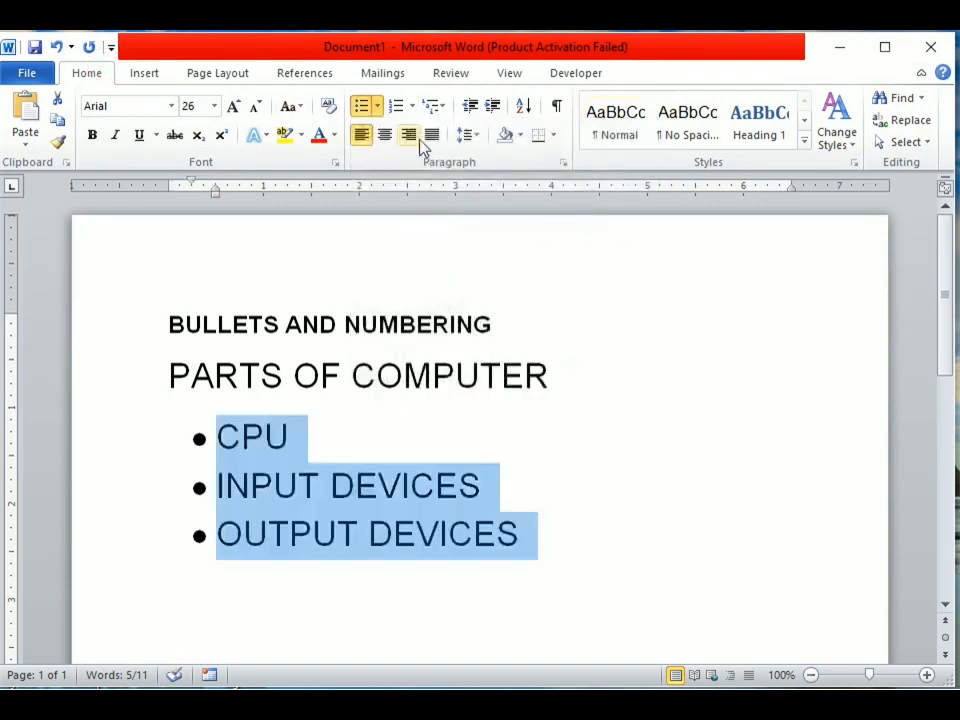
click(377, 106)
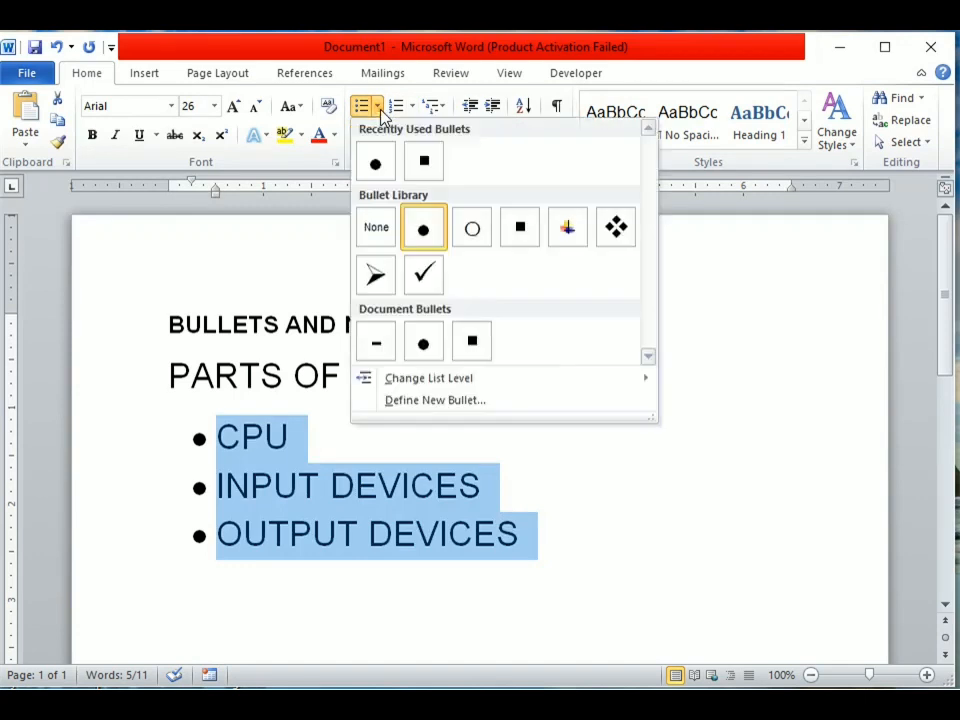
click(514, 238)
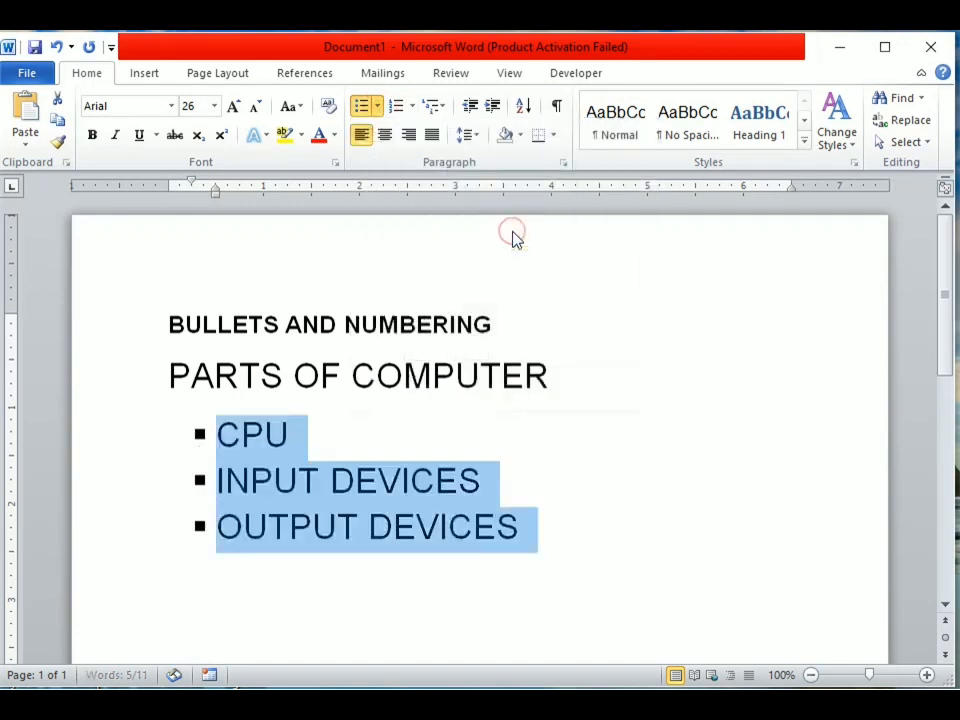
- Convert the list to 1. 2. 3. numbering, change it to a. b. c., and finish with i. ii. iii. numerals
click(411, 106)
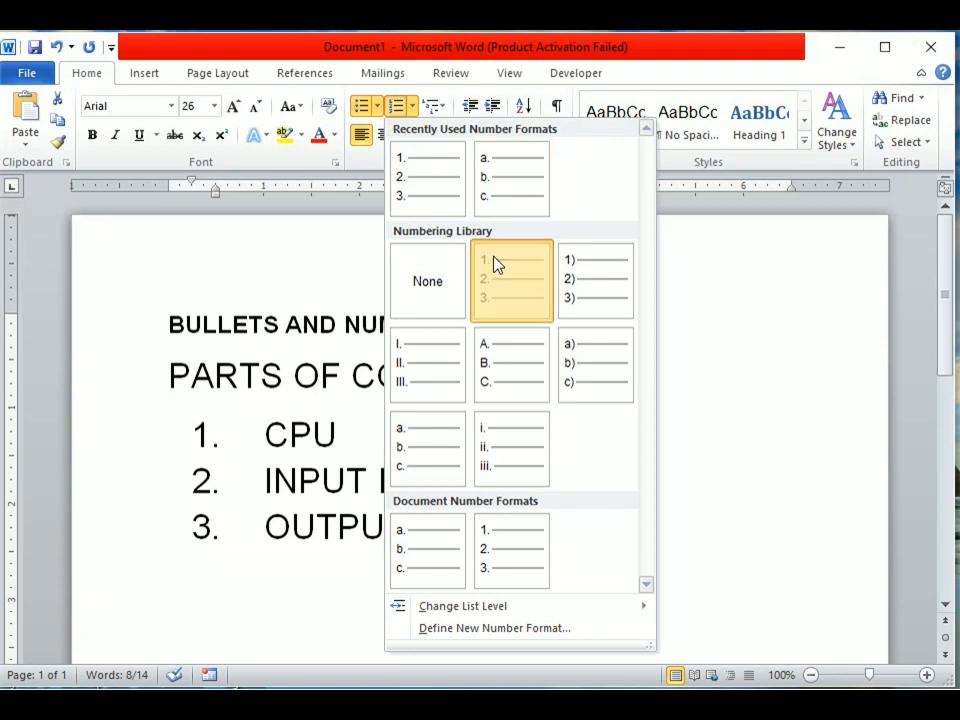
click(493, 262)
click(415, 108)
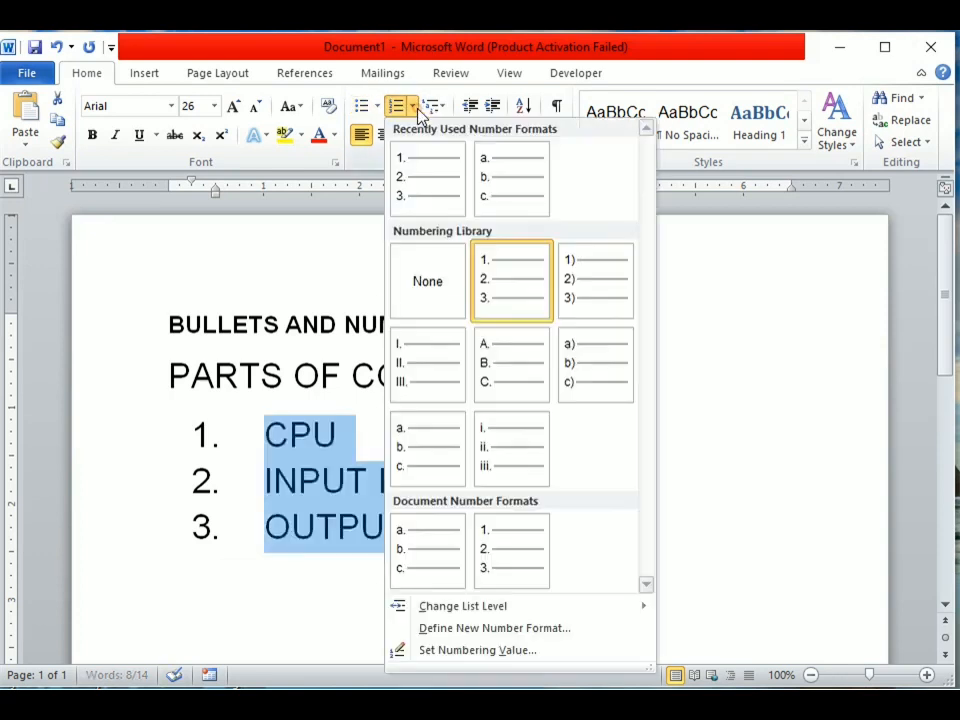
click(435, 446)
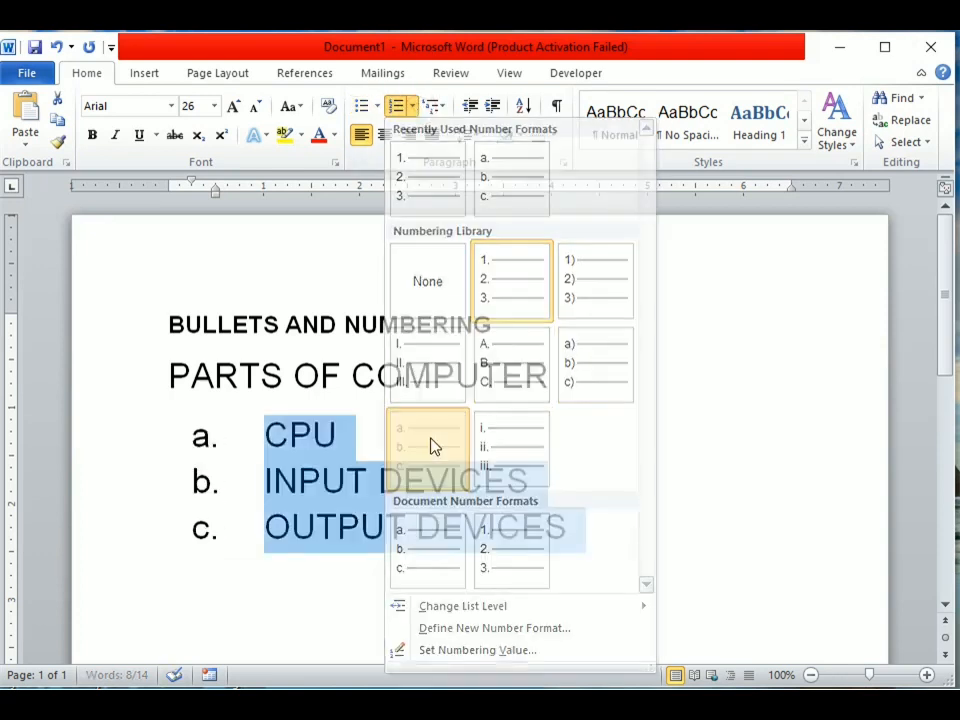
click(411, 106)
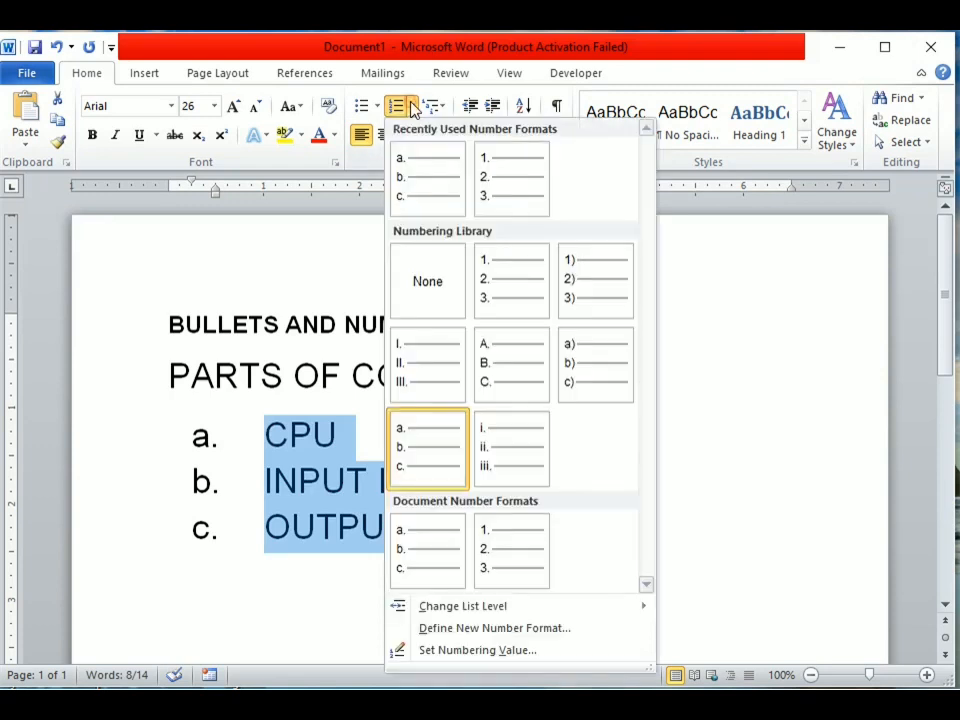
click(497, 467)
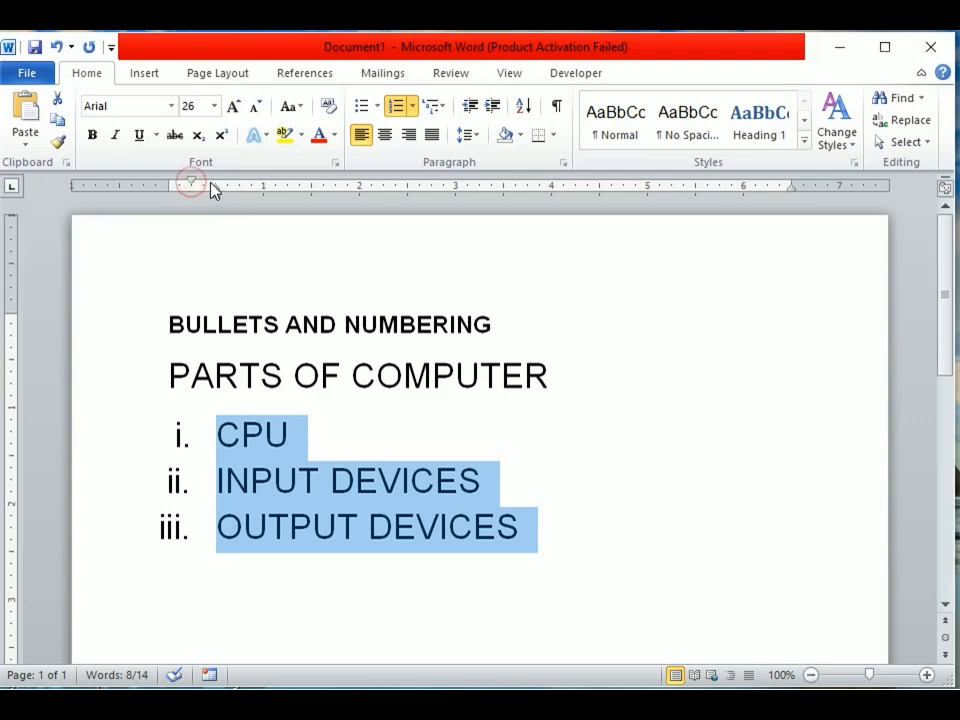
- Move the roman-numeral list's first-line indent slightly inward, increase the whole list's indent, and reduce it to about the 0.5-inch mark
mouse_move(197, 188)
mouse_down()
mouse_move(300, 194)
mouse_move(276, 189)
mouse_move(199, 208)
mouse_up()
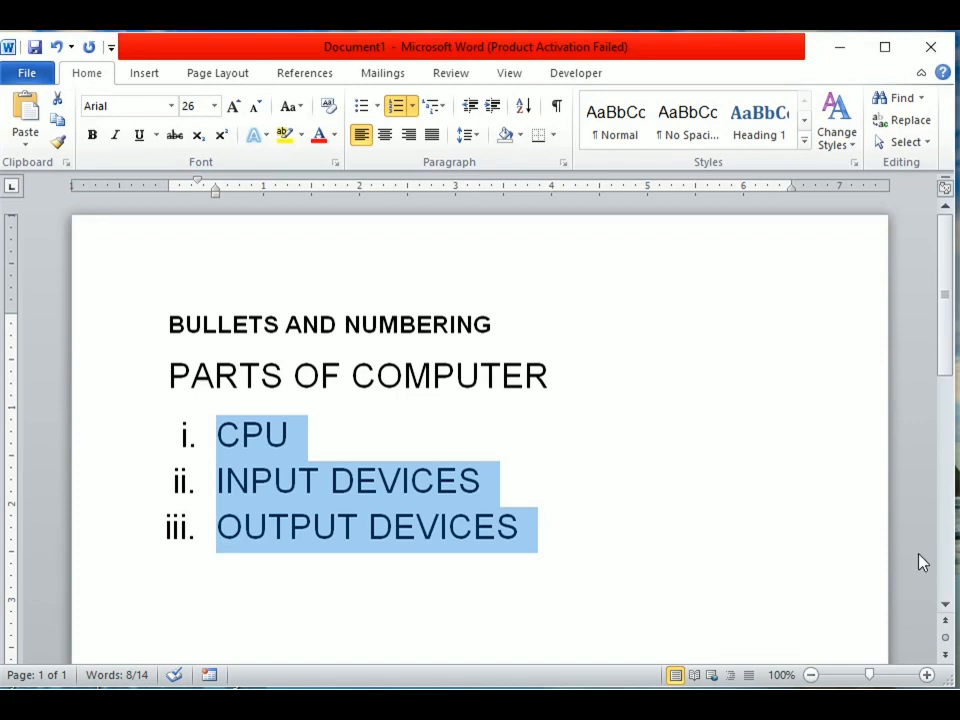
key(Tab)
key(Tab)
key(Tab)
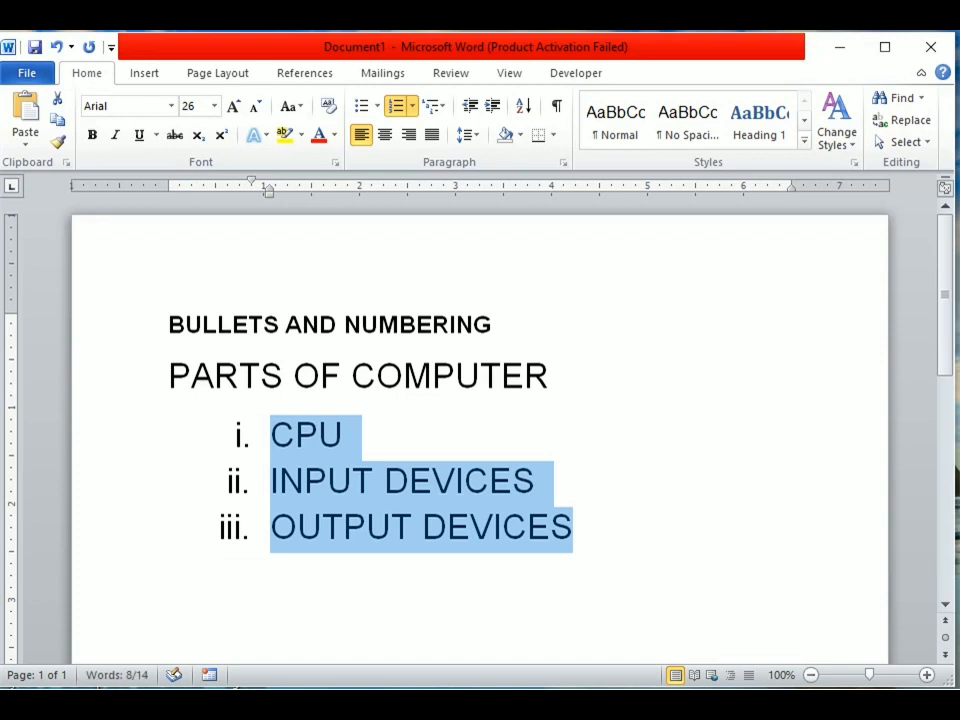
key(Tab)
key(Tab)
key(Tab)
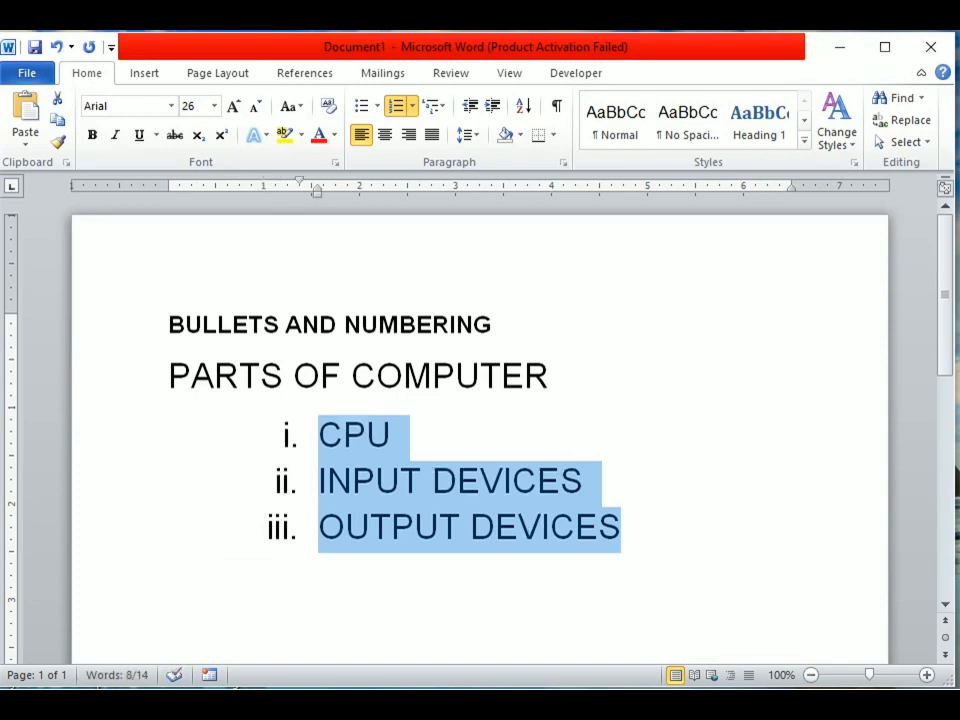
key(shift+Tab)
key(shift+Tab)
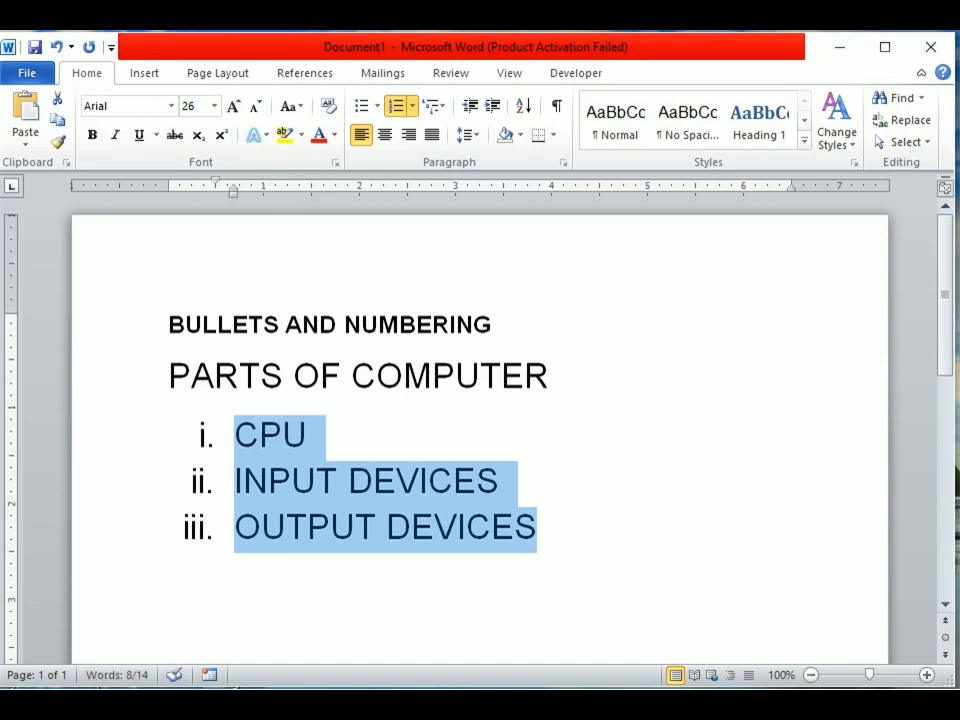
- End the numbered list after OUTPUT DEVICES and write "TAB KEY" as plain text on the line below
click(606, 542)
key(Return)
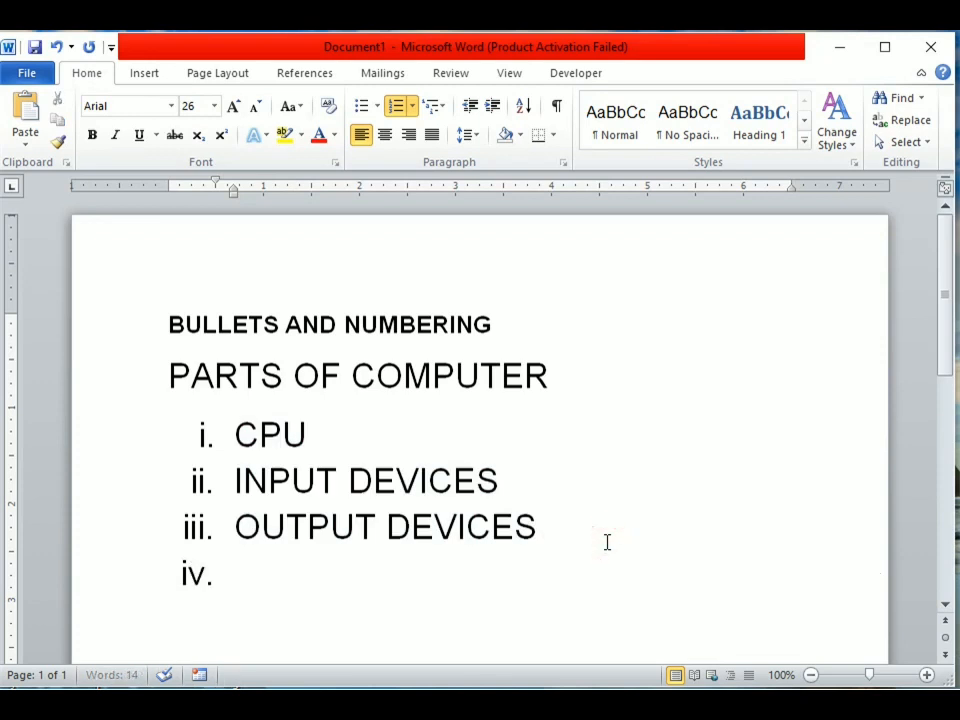
key(Return)
text(t)
key(BackSpace)
text(t)
key(BackSpace)
text(T)
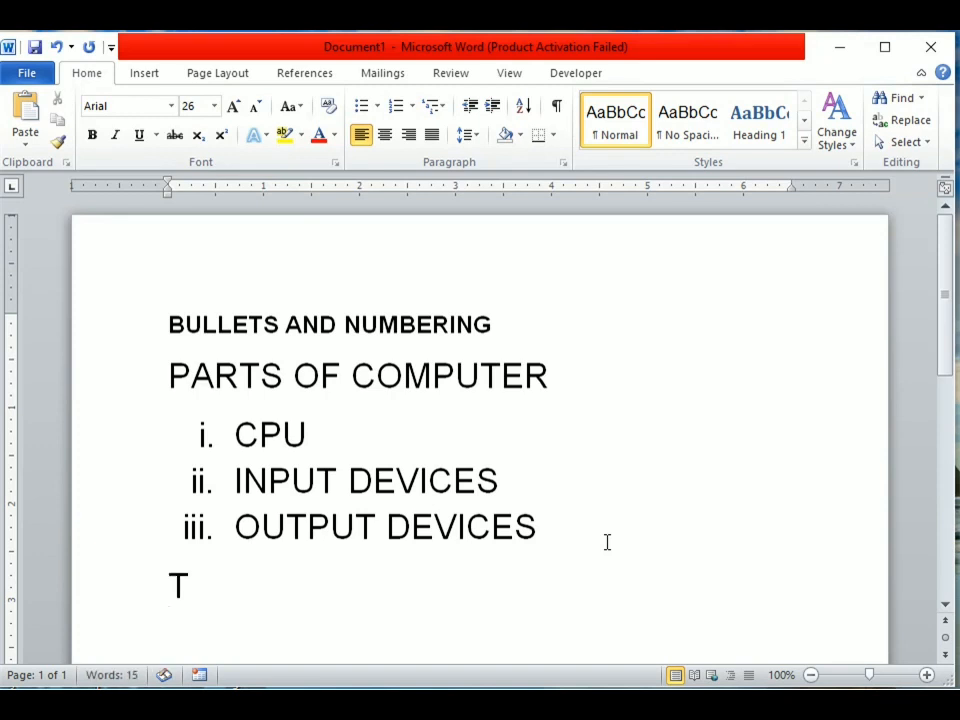
text(AB)
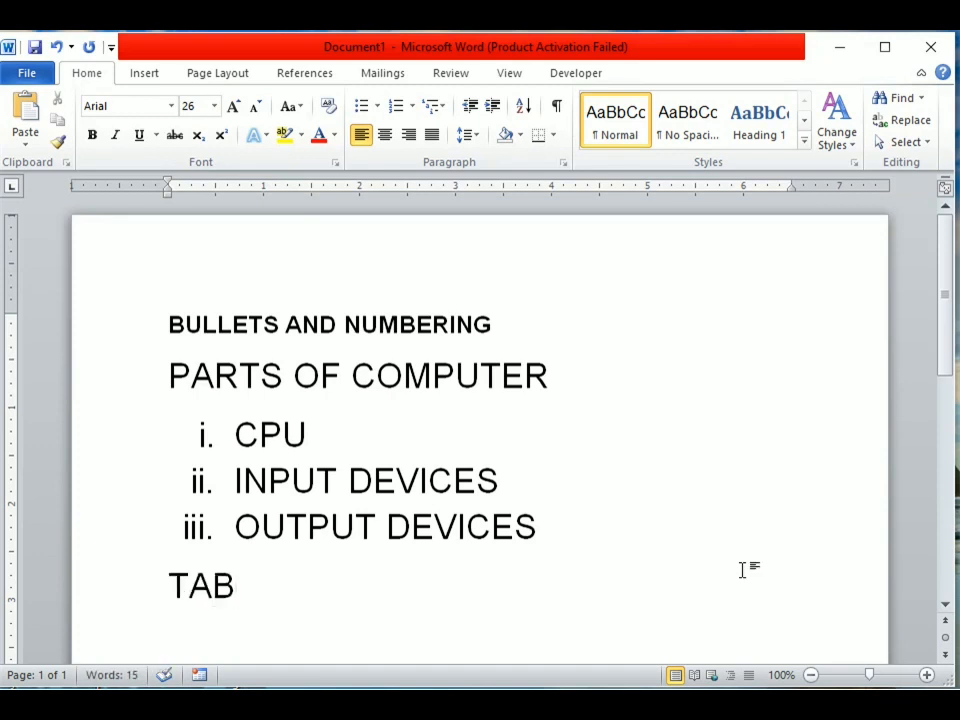
text( KEY)
- Increase the indent of the three numbered list items and reduce it back to the 0.5-inch mark
drag(247, 434, 577, 534)
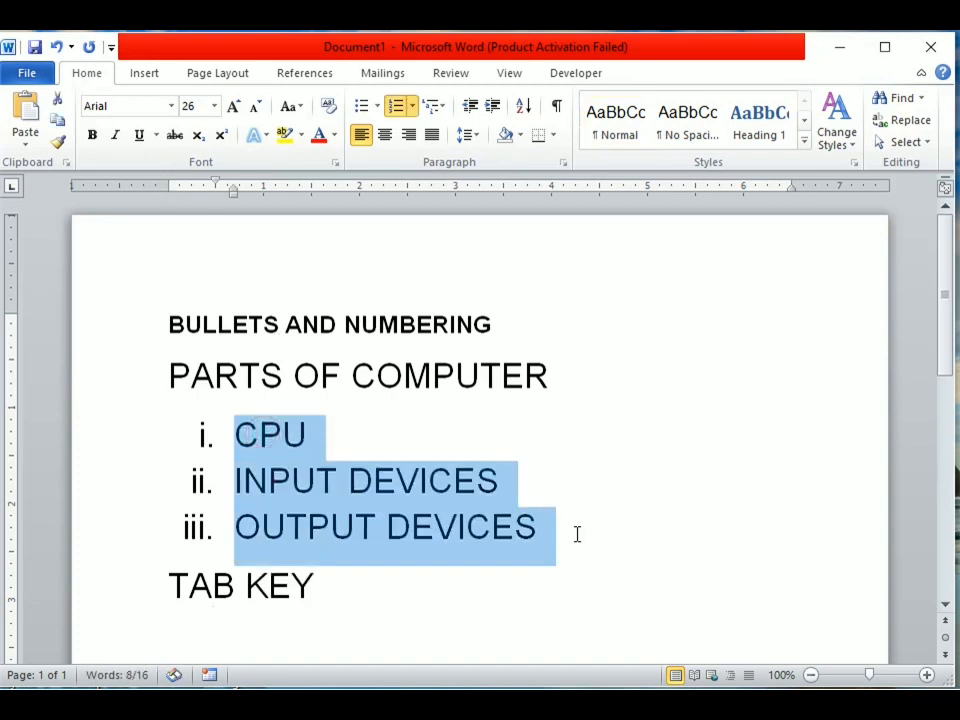
key(Tab)
key(Tab)
key(Tab)
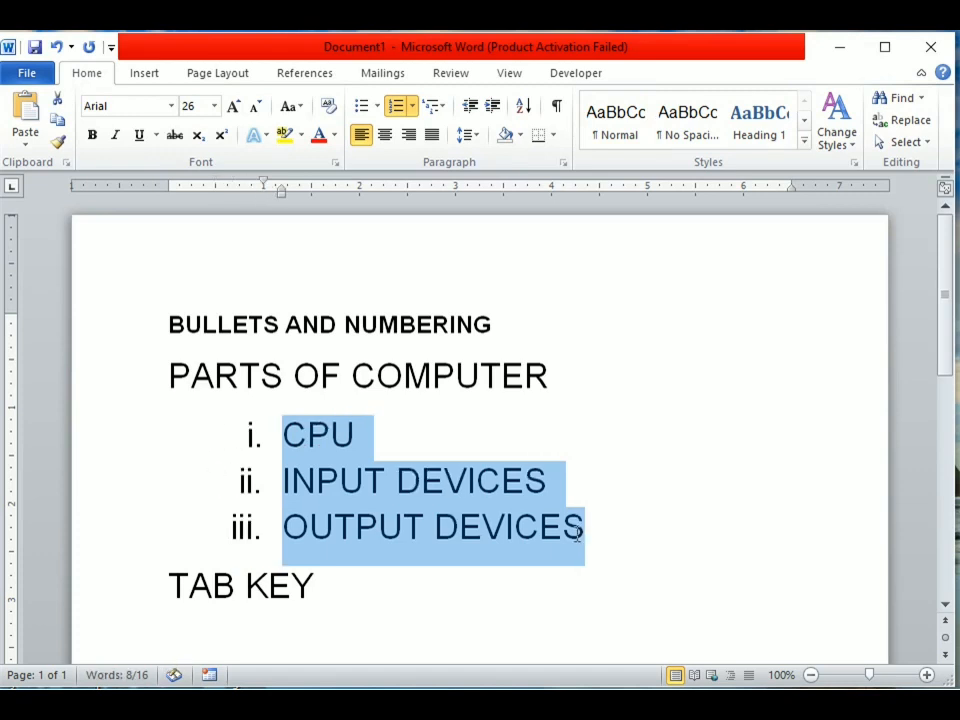
key(Tab)
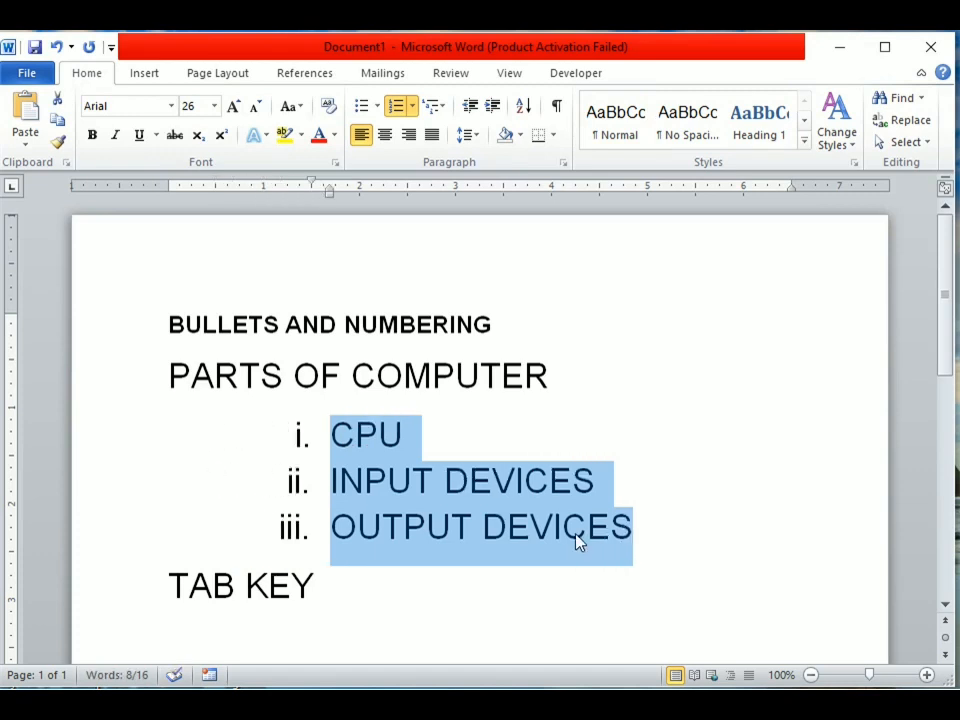
key(shift+Tab)
key(shift+Tab)
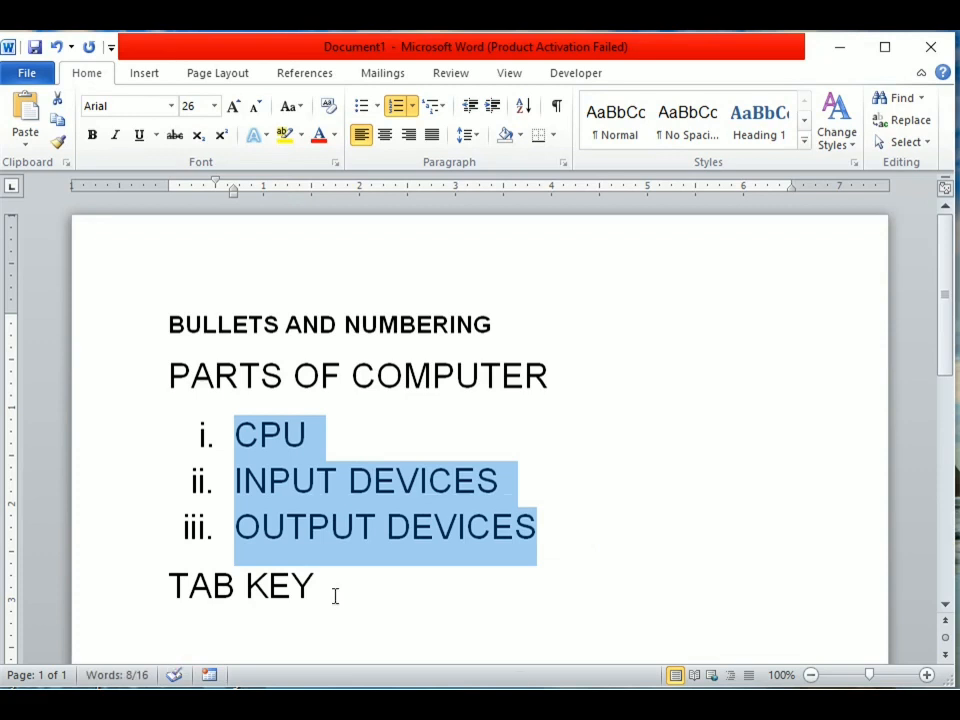
- Copy the TAB KEY line onto a new line below and prefix the copy with "Shift +"
click(335, 596)
drag(171, 594, 321, 583)
key(ctrl+c)
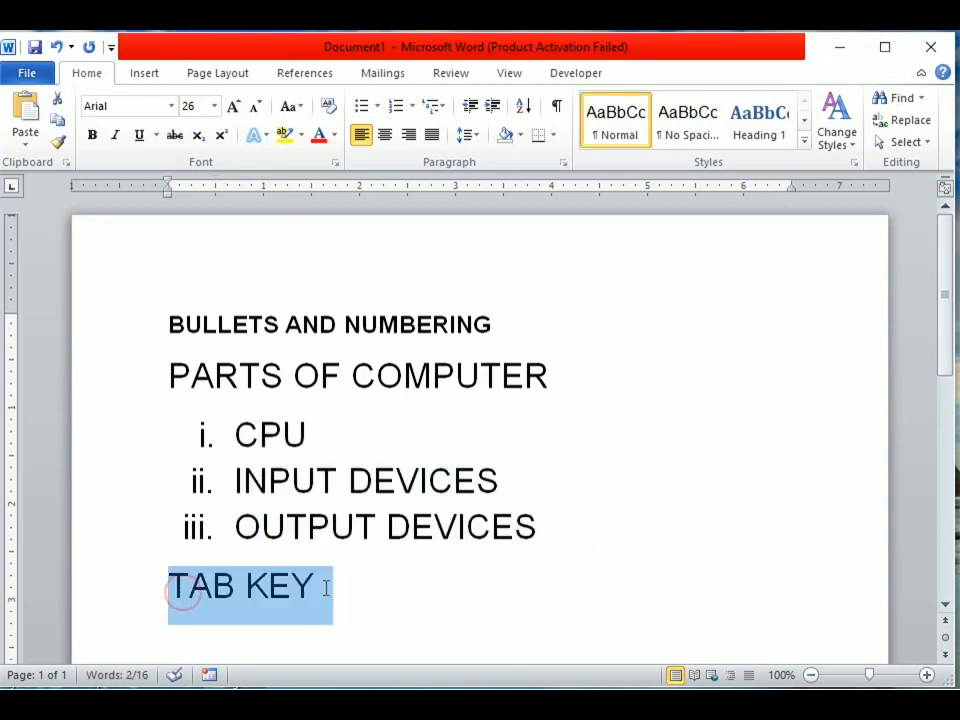
click(380, 588)
key(Return)
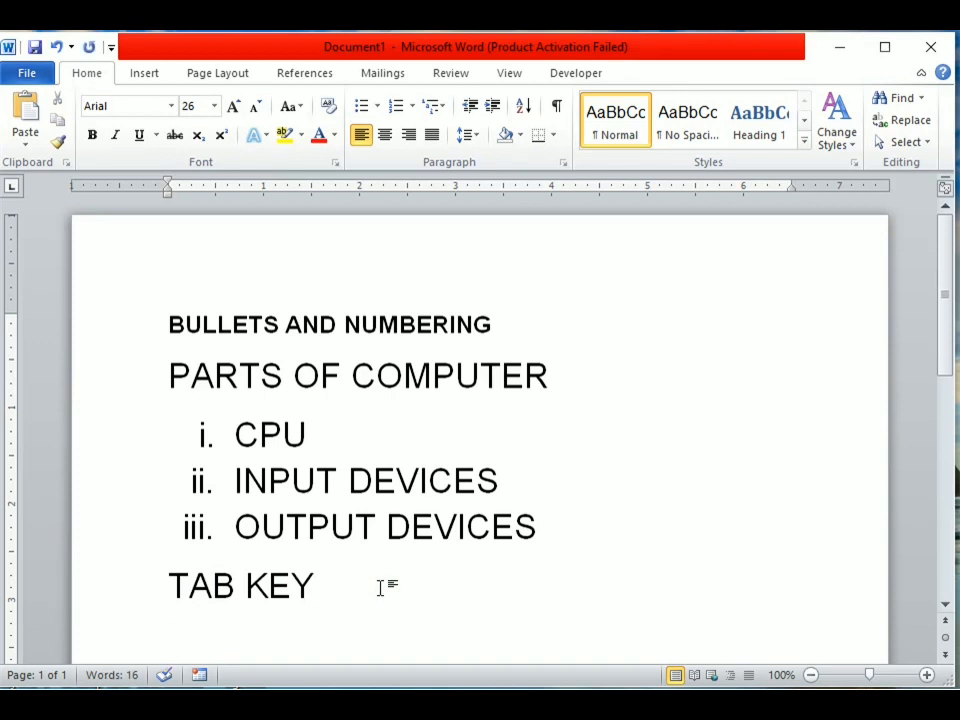
key(ctrl+v)
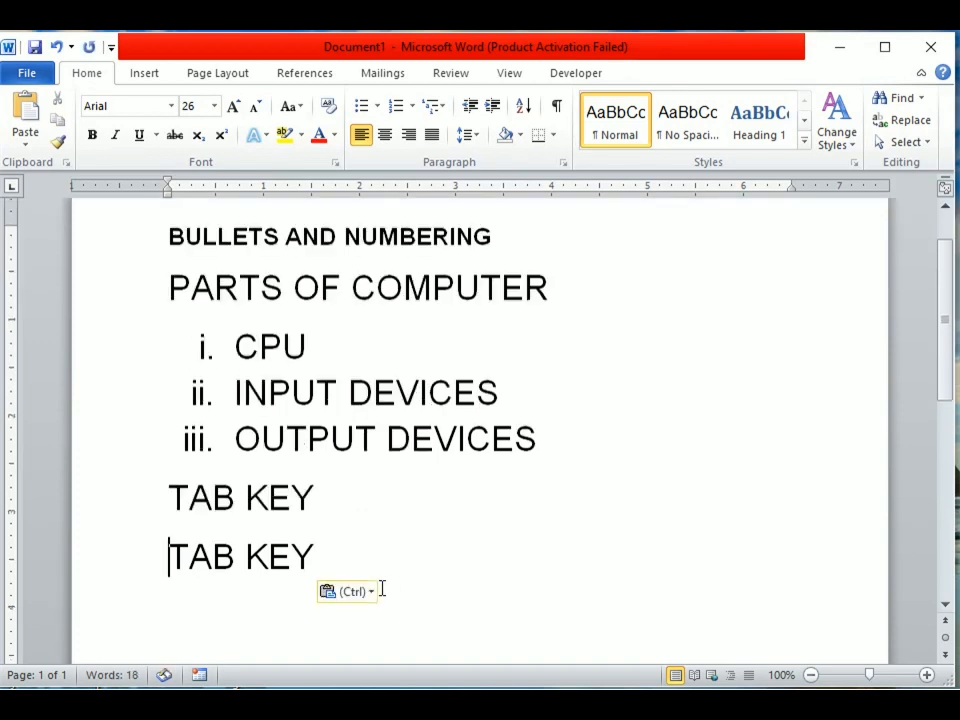
text(sHIF)
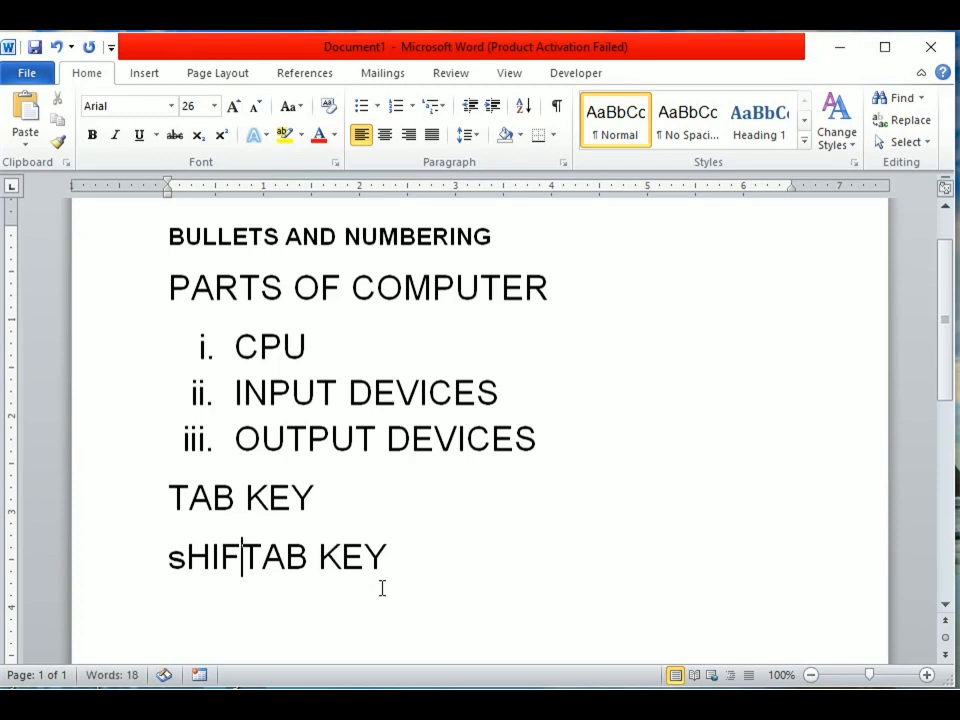
text(T +)
- Select the word Shift in the last line, extend the selection to the entire document, and clear it
key(Left)
key(Left)
key(Left)
key(Left)
key(Left)
key(Left)
key(Left)
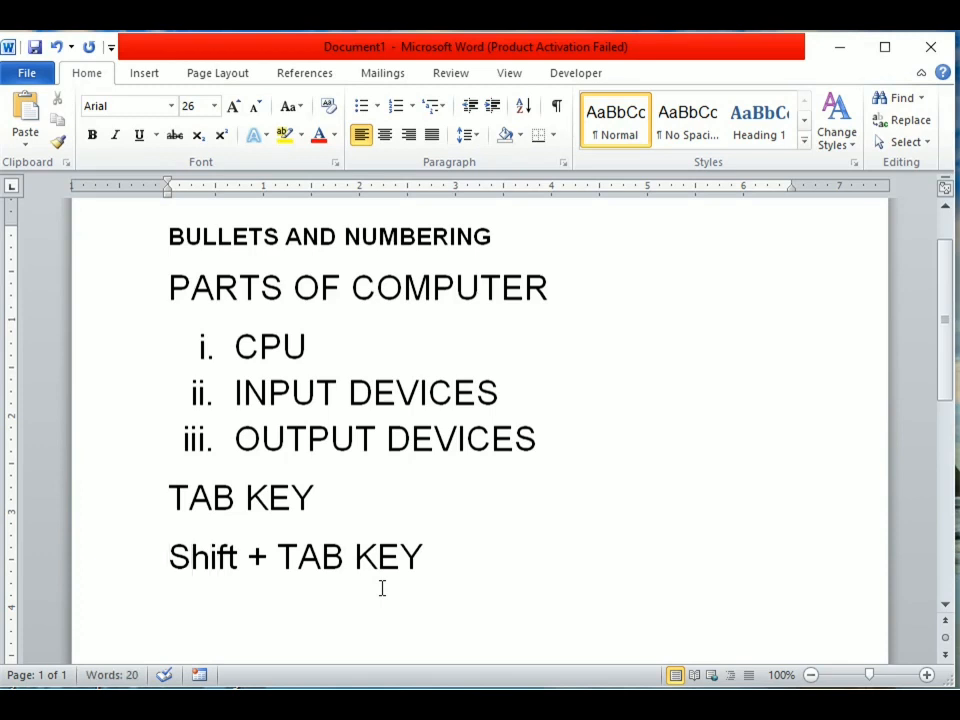
key(shift+Right)
key(shift+Right)
key(shift+Right)
key(shift+Right)
key(shift+Right)
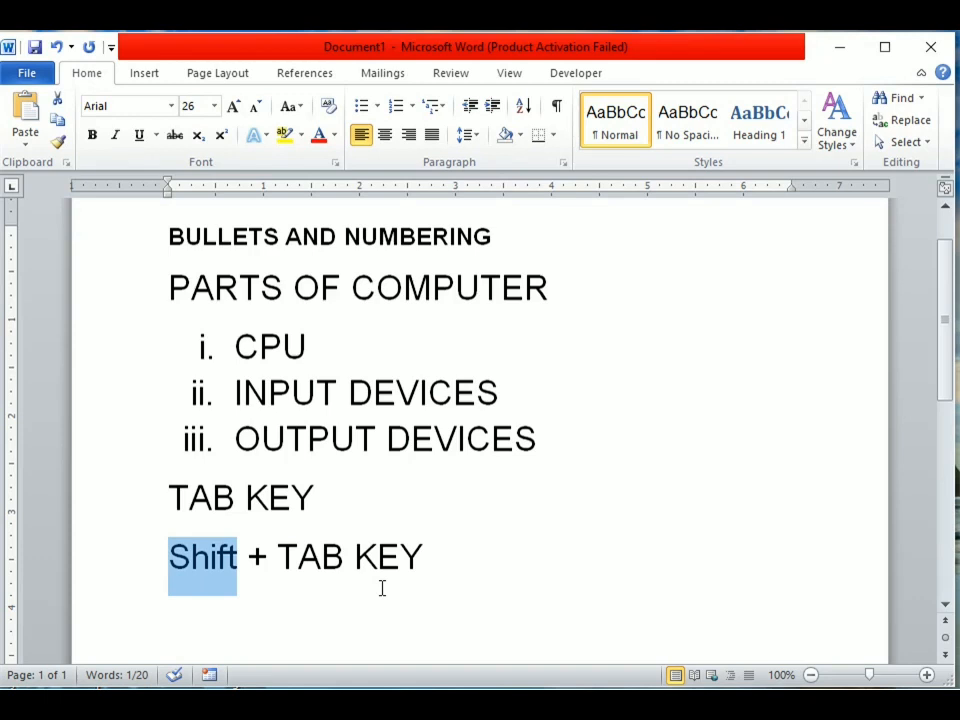
key(ctrl+a)
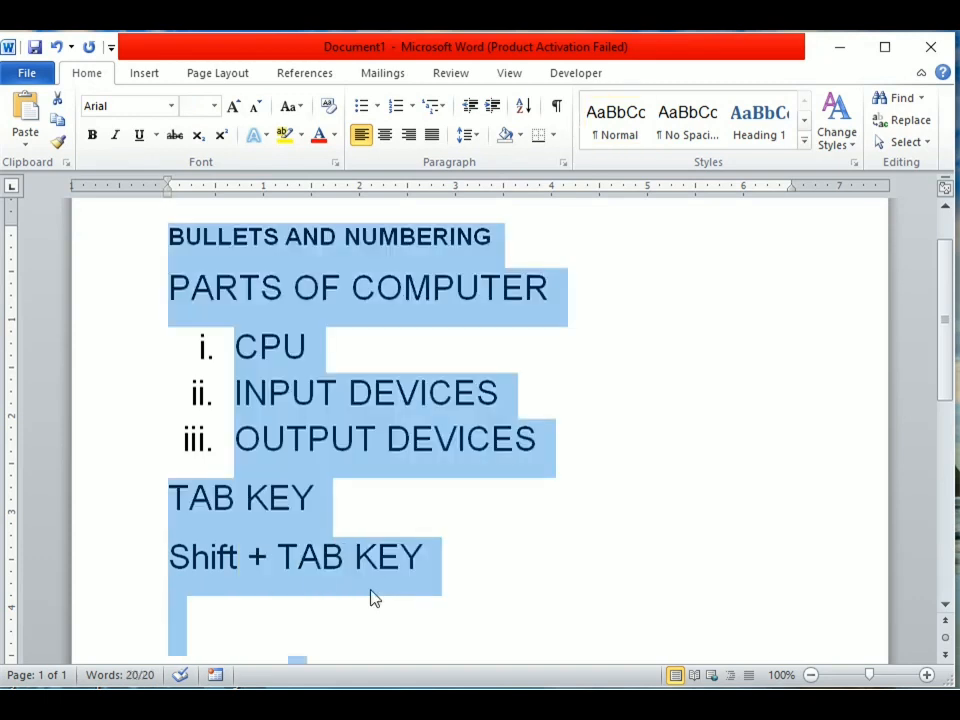
click(541, 462)
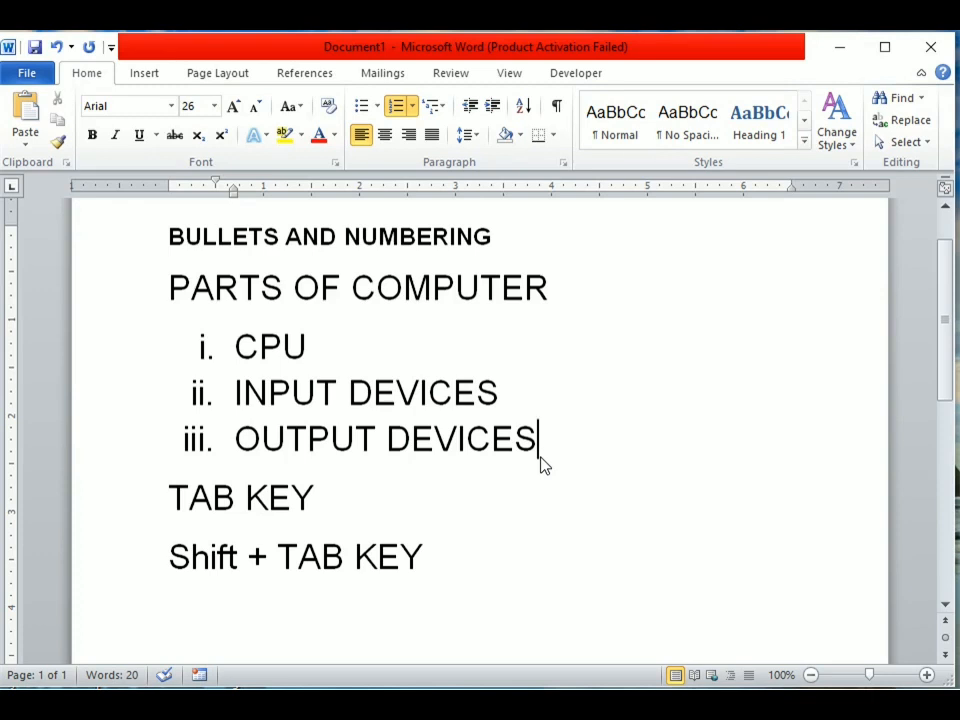
- Delete the TAB KEY and Shift + TAB KEY lines and the three numbered items under PARTS OF COMPUTER
drag(167, 495, 437, 553)
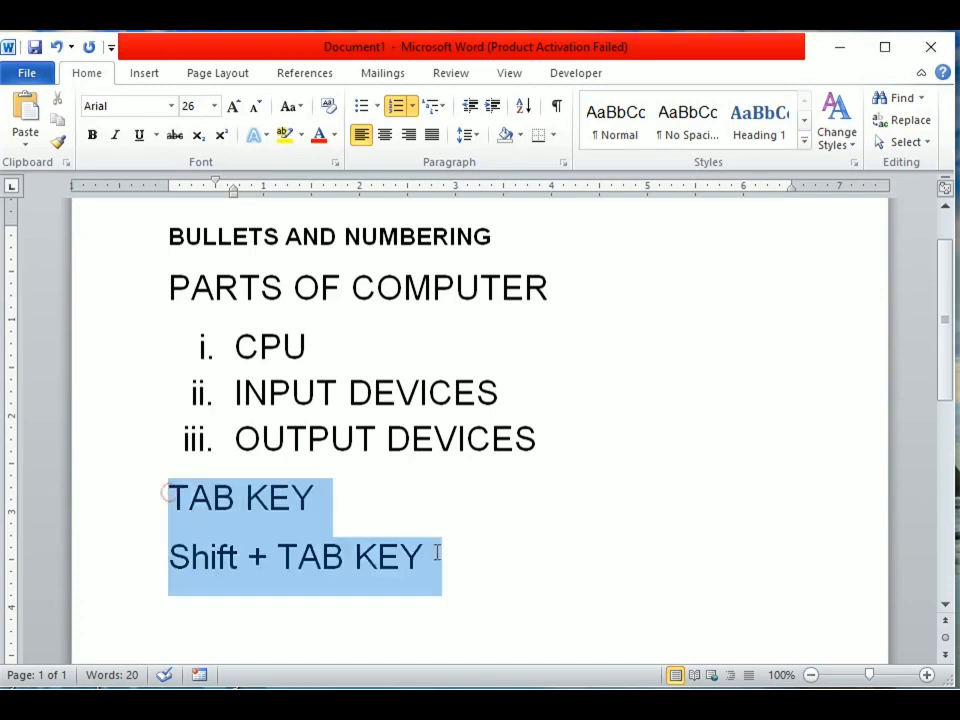
key(Delete)
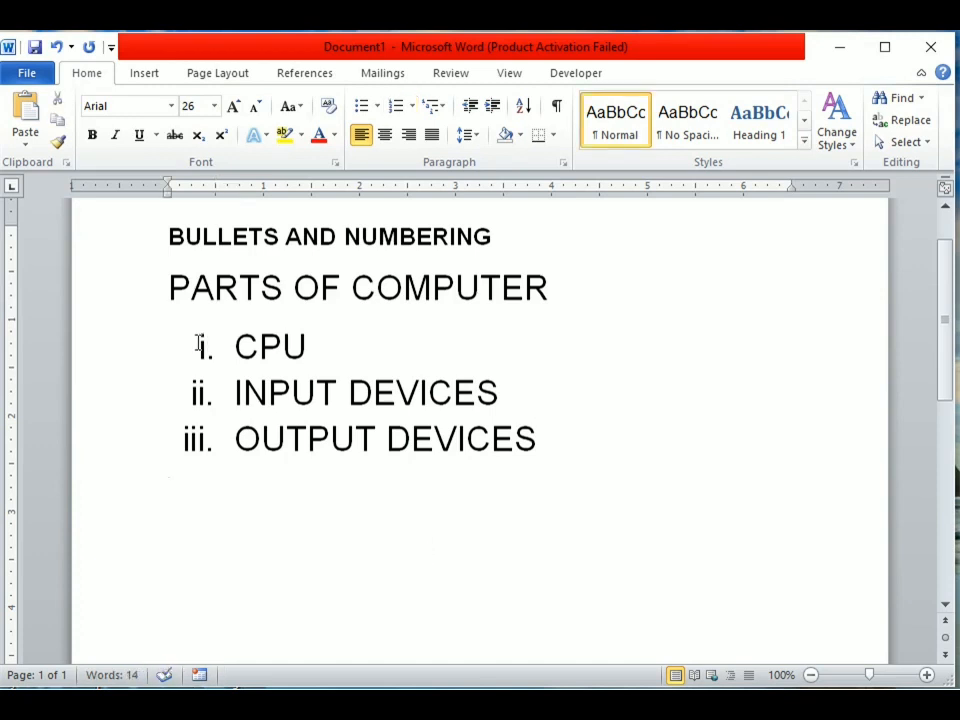
drag(199, 346, 562, 465)
key(Delete)
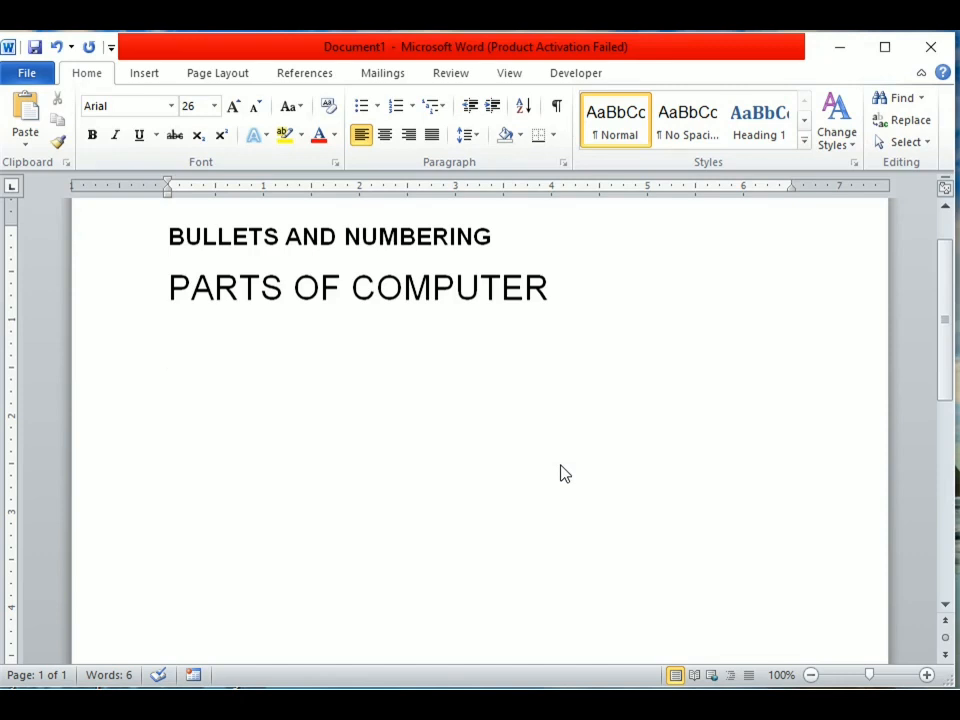
- Start a new automatic numbered list under PARTS OF COMPUTER with "CPU" as item 1
text(1.)
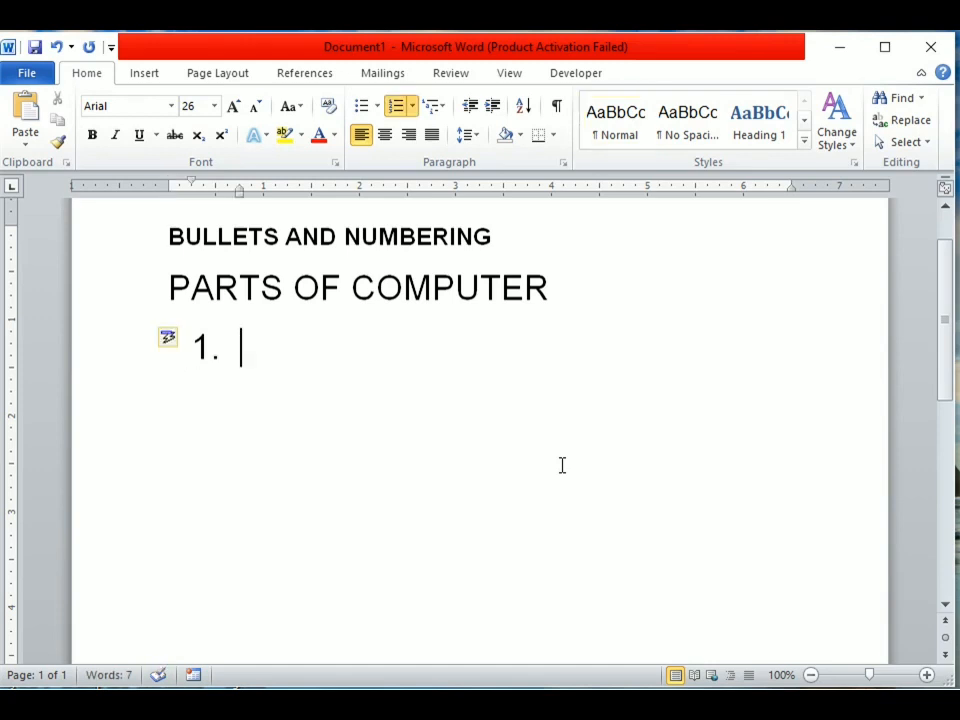
text( CPU)
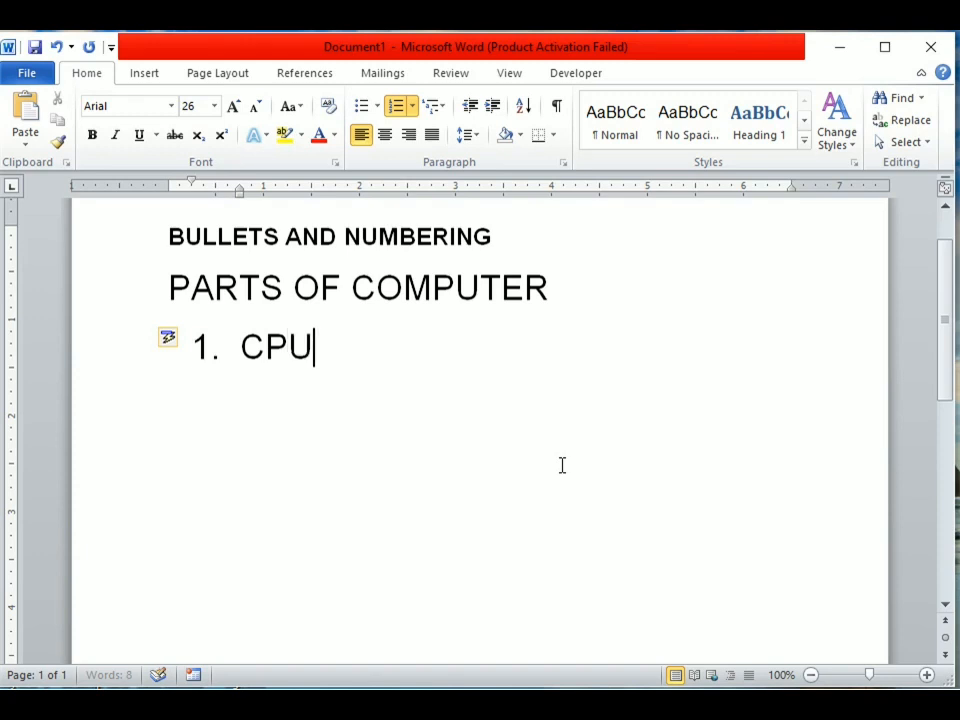
- Add "Input Devices" as item 2 of the numbered list and start item 3
key(Return)
text(Input D)
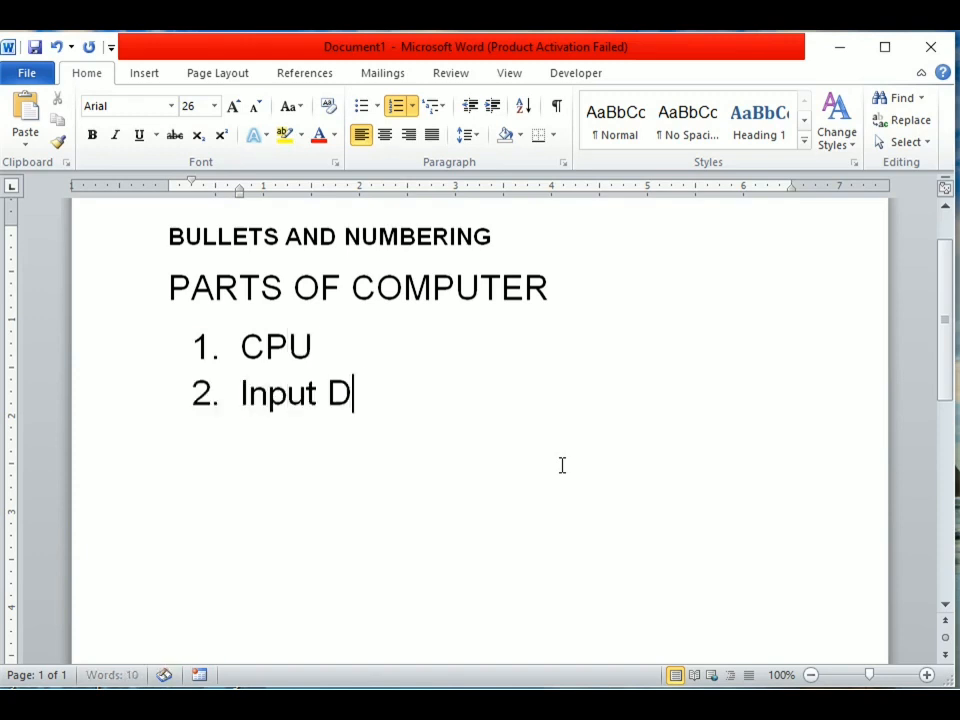
text(evices)
key(Return)
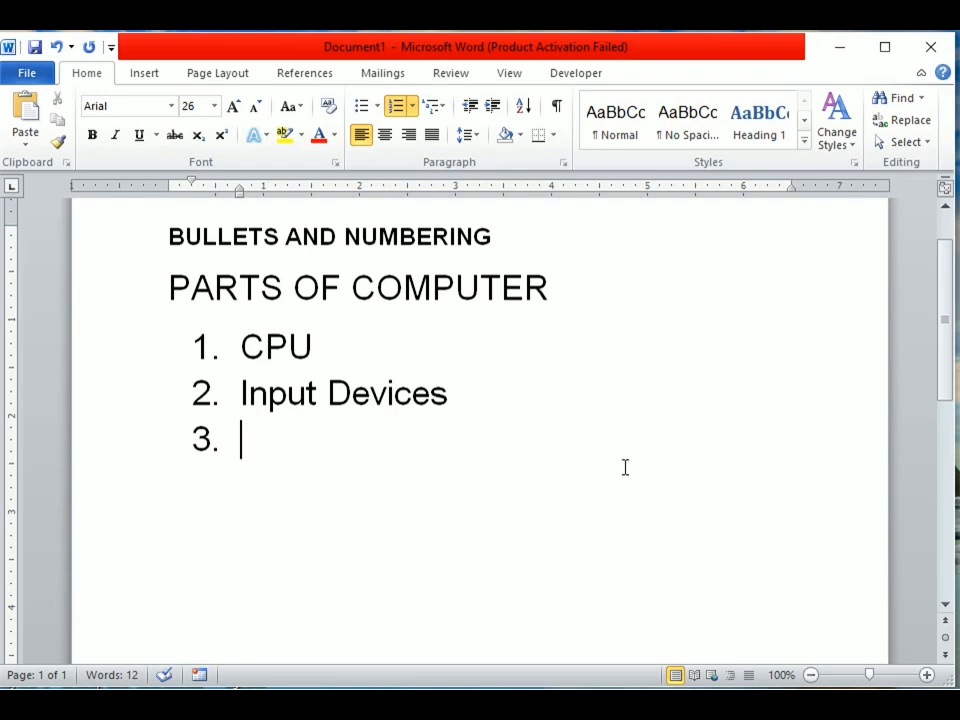
- Delete all items of the numbered list under PARTS OF COMPUTER and reset the empty line's indent
click(203, 346)
drag(173, 411, 180, 405)
click(225, 350)
drag(228, 346, 465, 418)
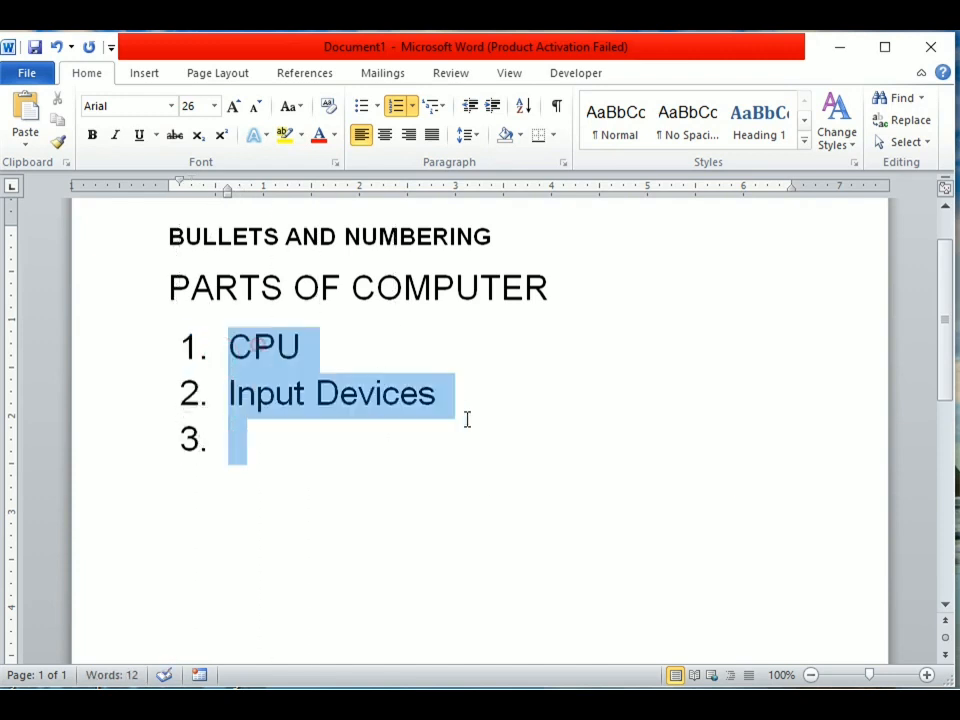
key(Delete)
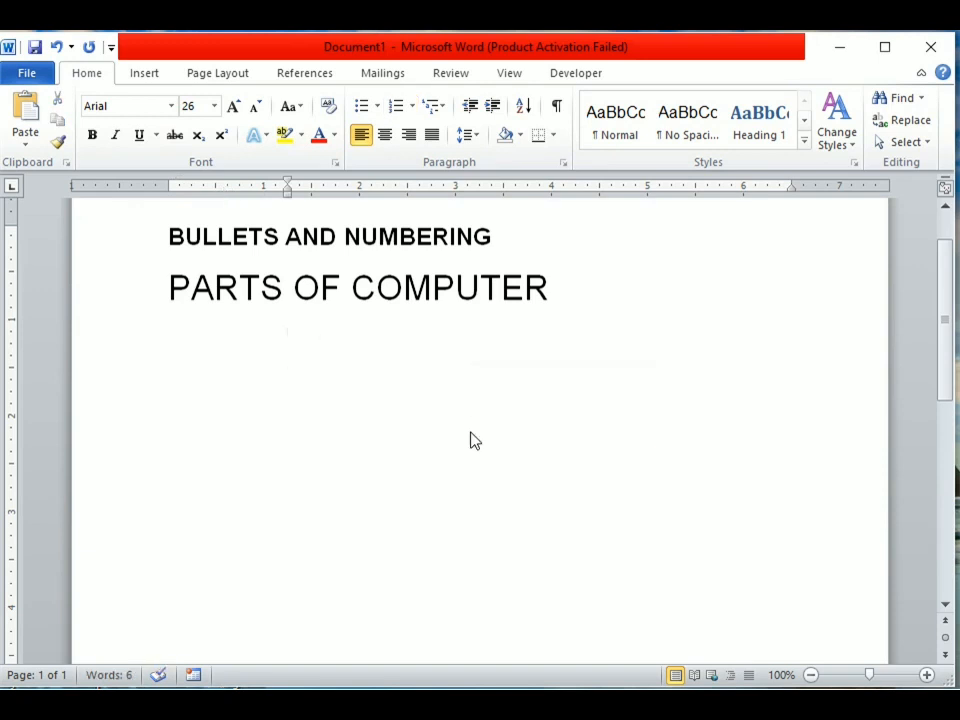
key(BackSpace)
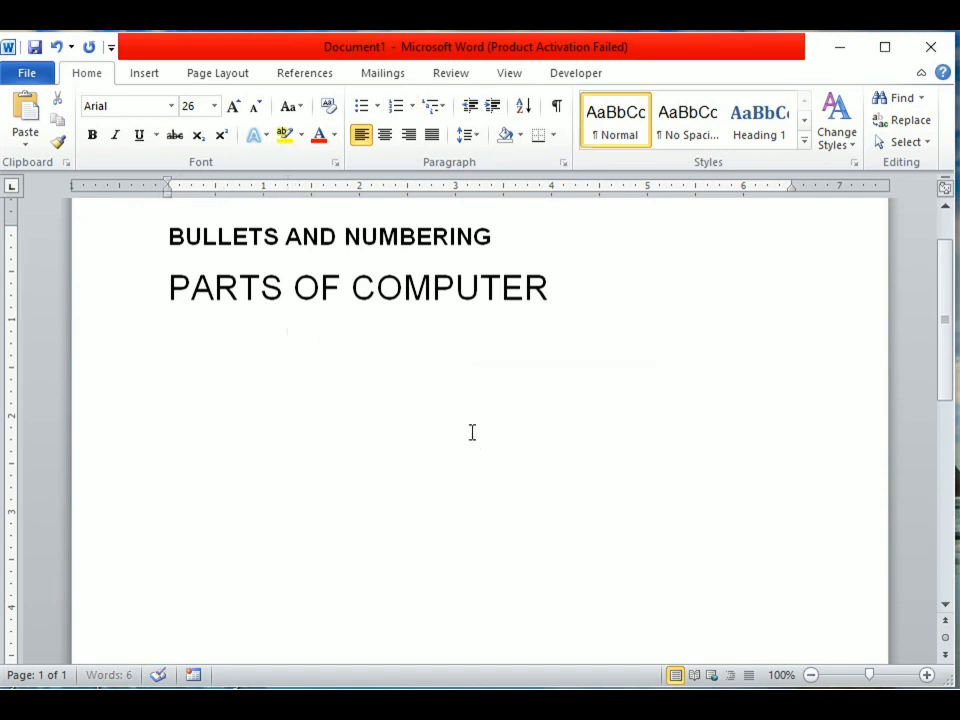
- Try starting automatic lists with "A." and with "a." under PARTS OF COMPUTER, removing each one
text(A.)
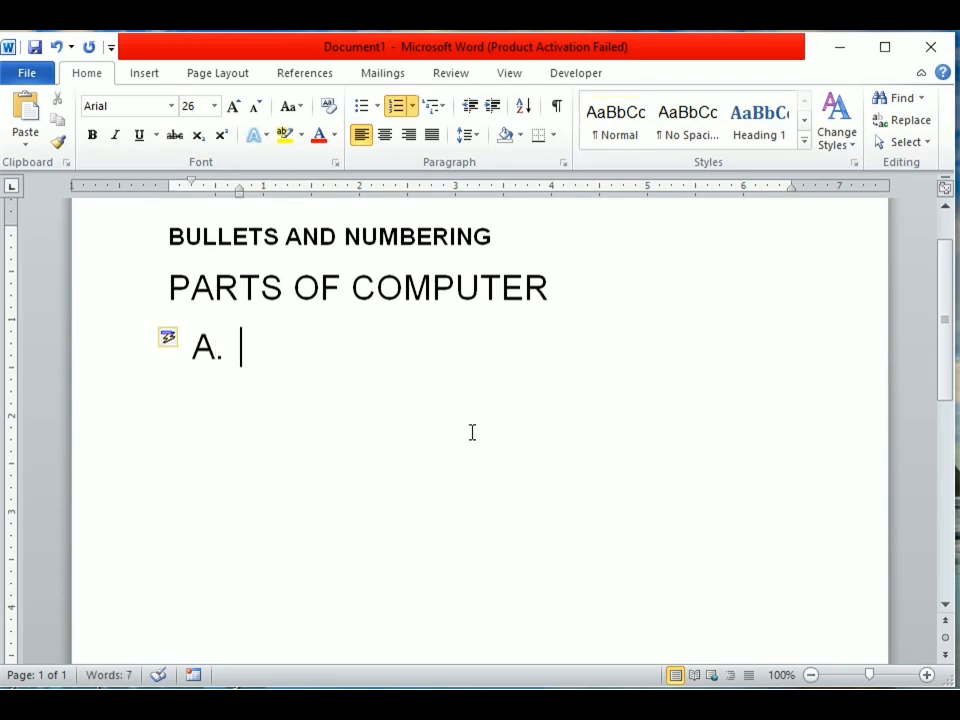
key(BackSpace)
text(a.)
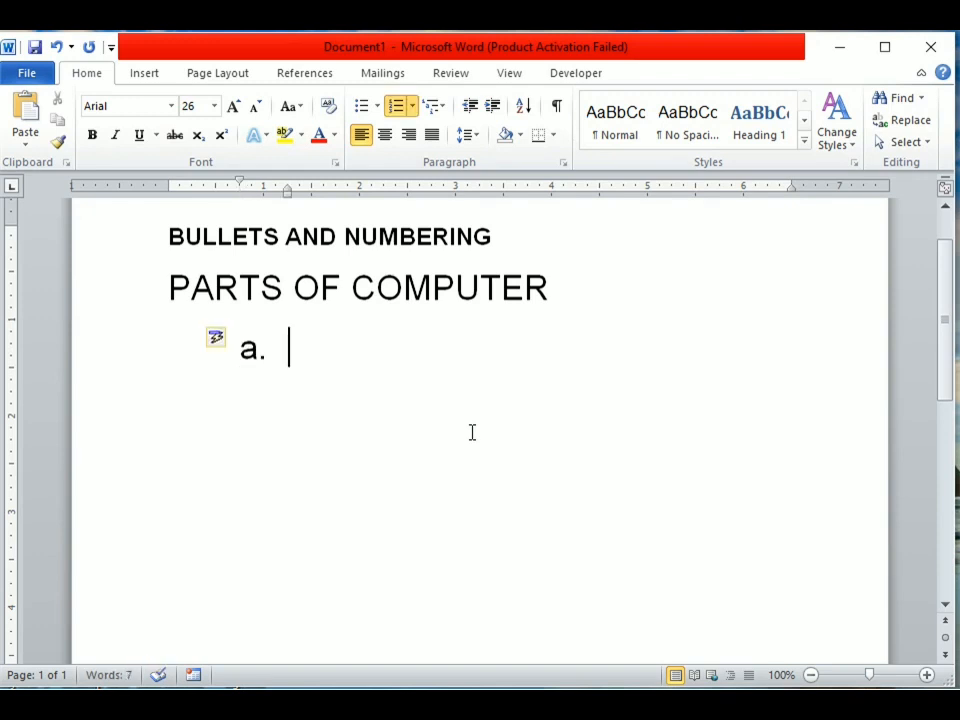
key(BackSpace)
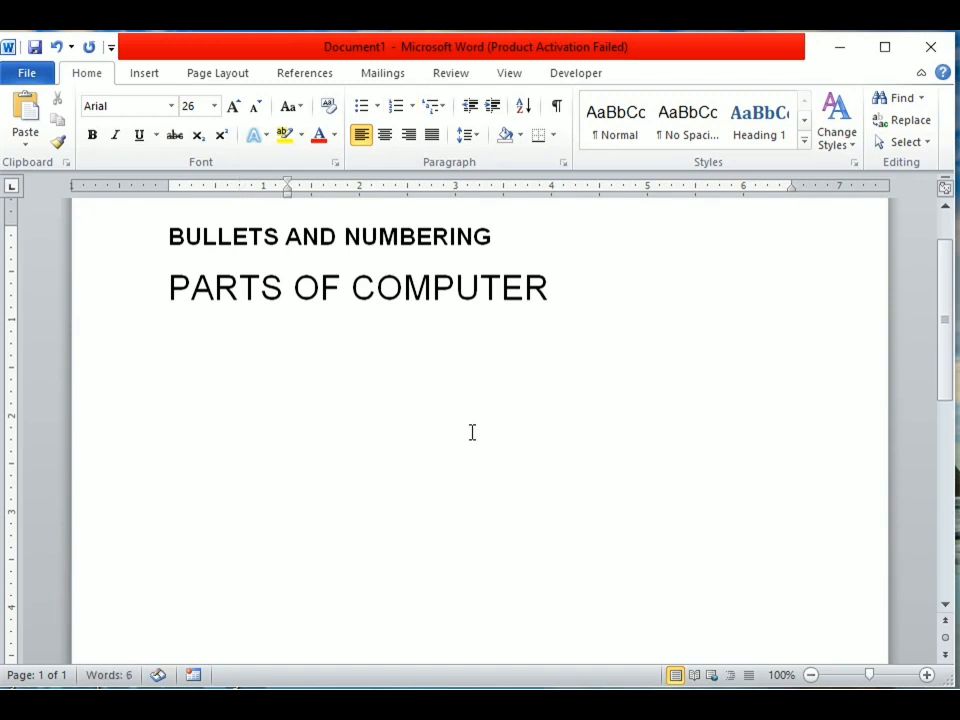
key(BackSpace)
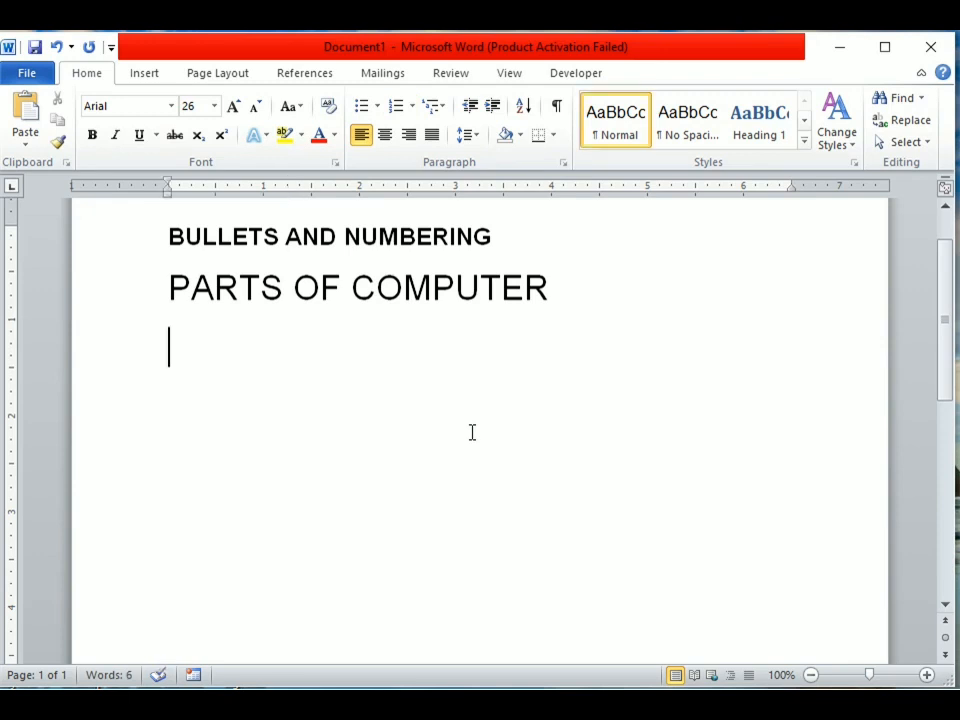
- Start an automatic Roman numeral list with "Input devices" as item I and begin item II
text(I.)
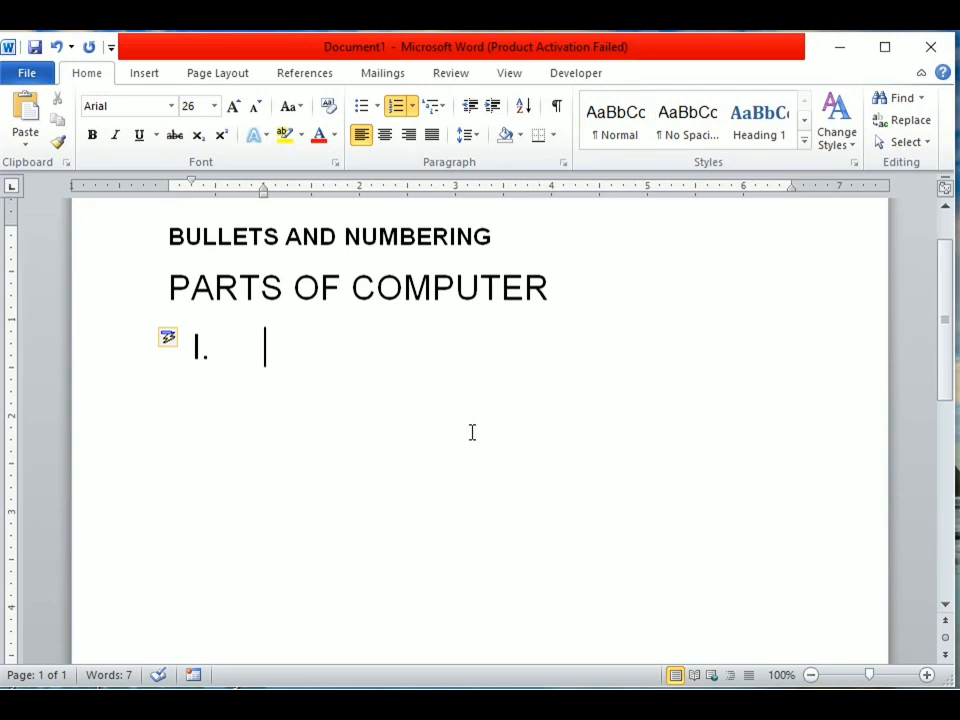
key(BackSpace)
key(BackSpace)
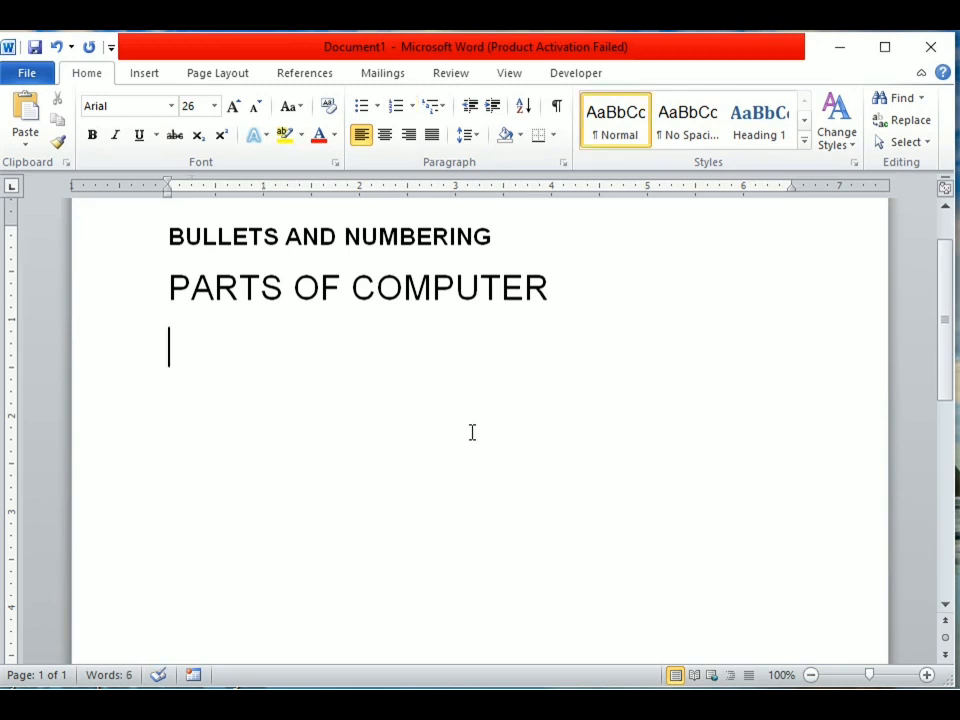
key(ctrl+z)
text(Input)
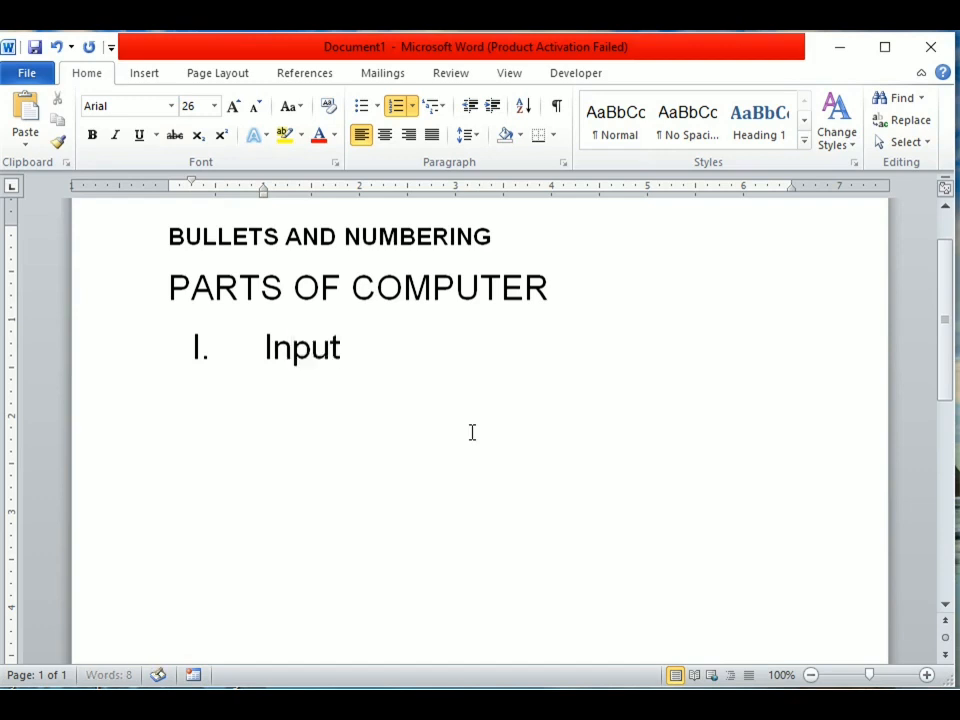
text( devices)
key(Return)
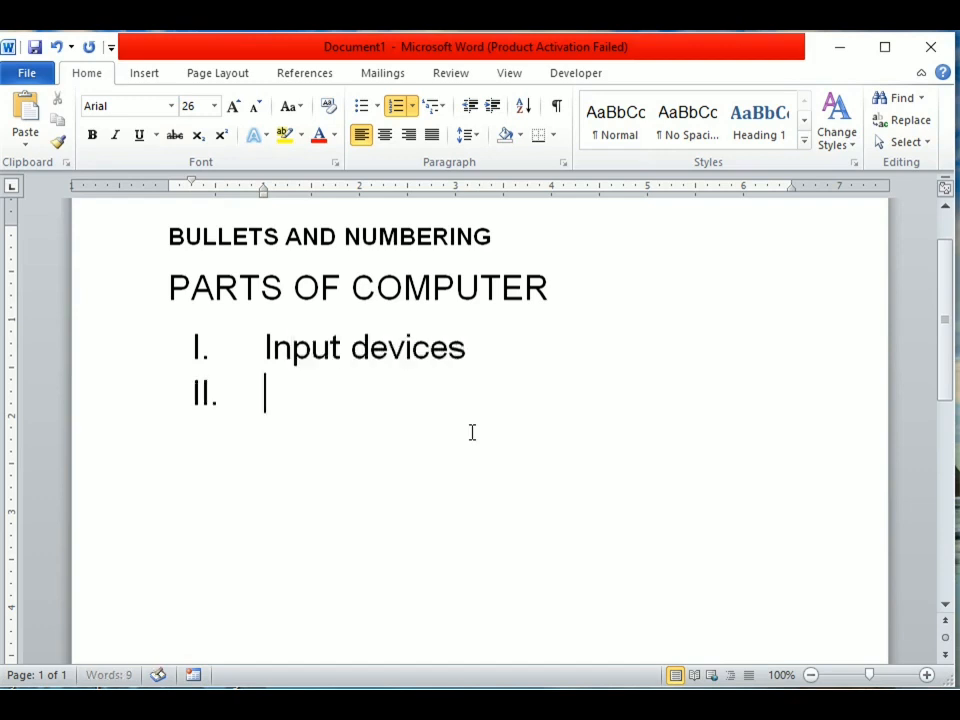
- Remove the Roman numeral list with its "Input devices" item, leaving an empty unnumbered line
key(BackSpace)
key(BackSpace)
key(BackSpace)
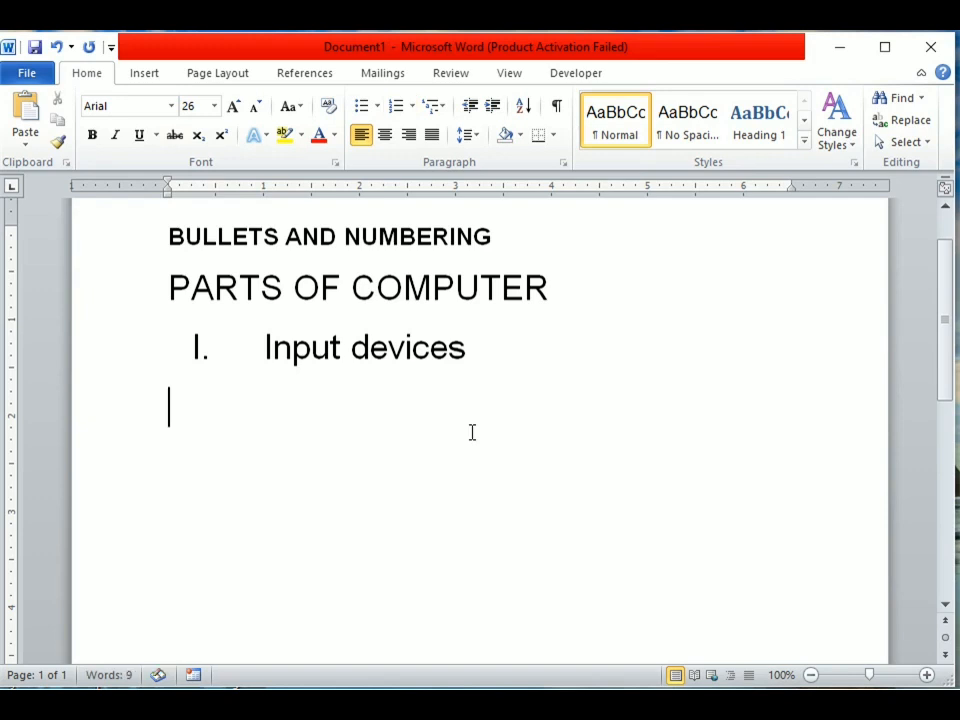
key(BackSpace)
key(BackSpace)
key(BackSpace)
key(BackSpace)
key(BackSpace)
key(BackSpace)
key(BackSpace)
key(BackSpace)
key(BackSpace)
key(BackSpace)
key(BackSpace)
key(BackSpace)
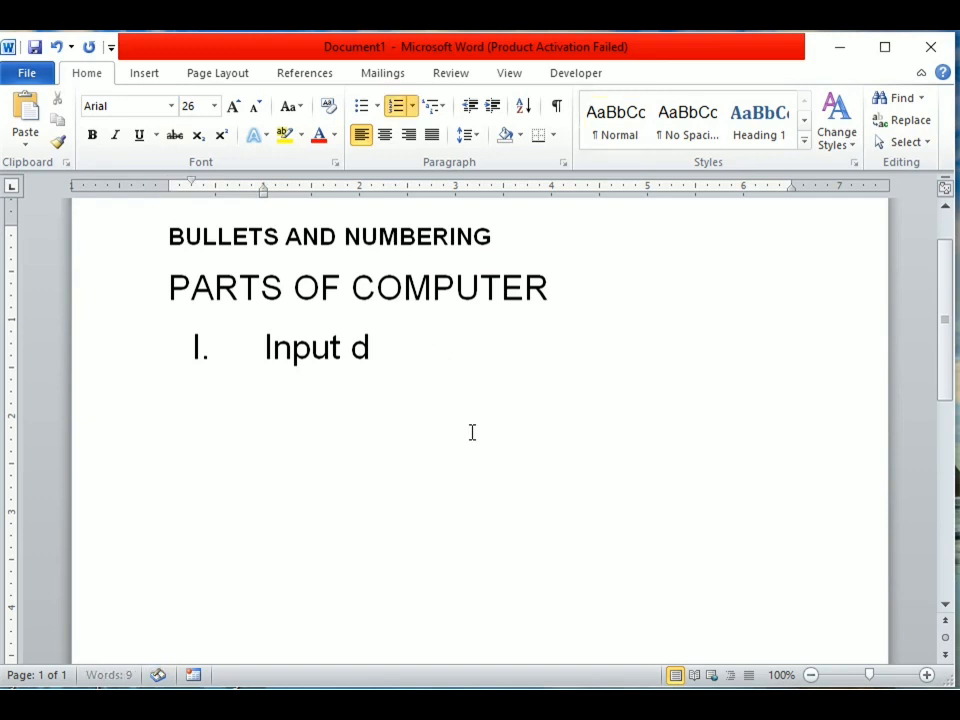
key(BackSpace)
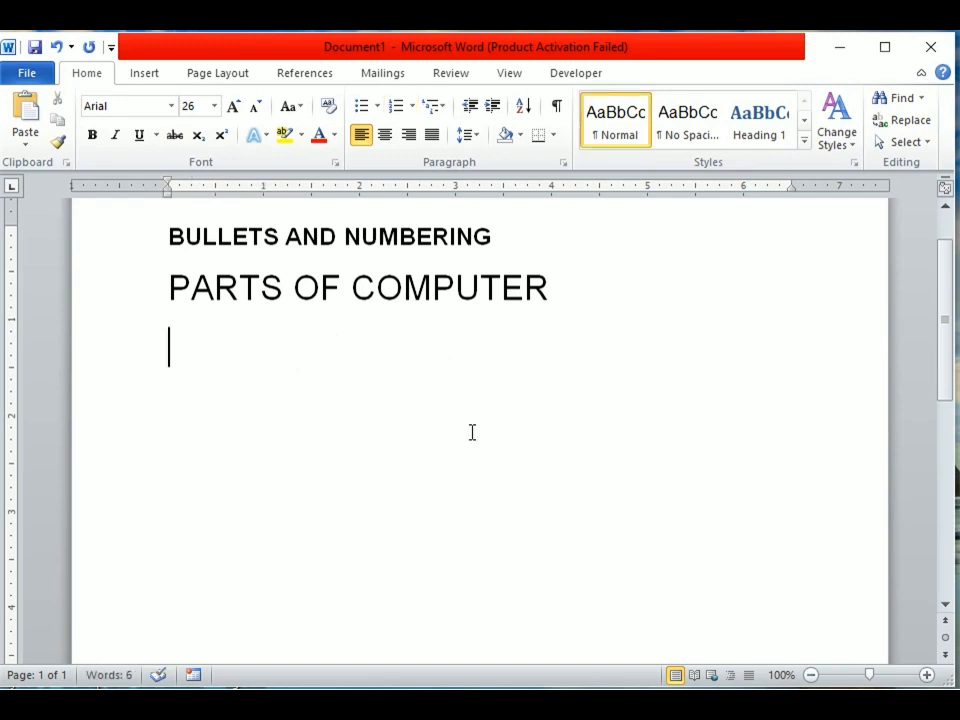
- Start a list with "a.", remove its lettering, and apply the square bullet to the line instead
text(a.)
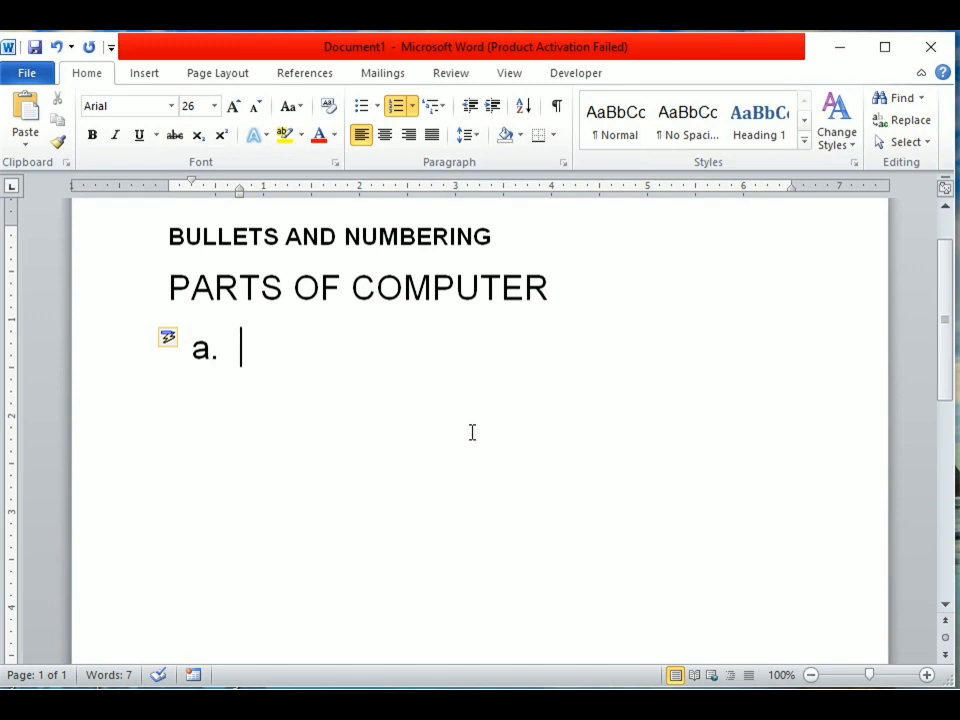
key(BackSpace)
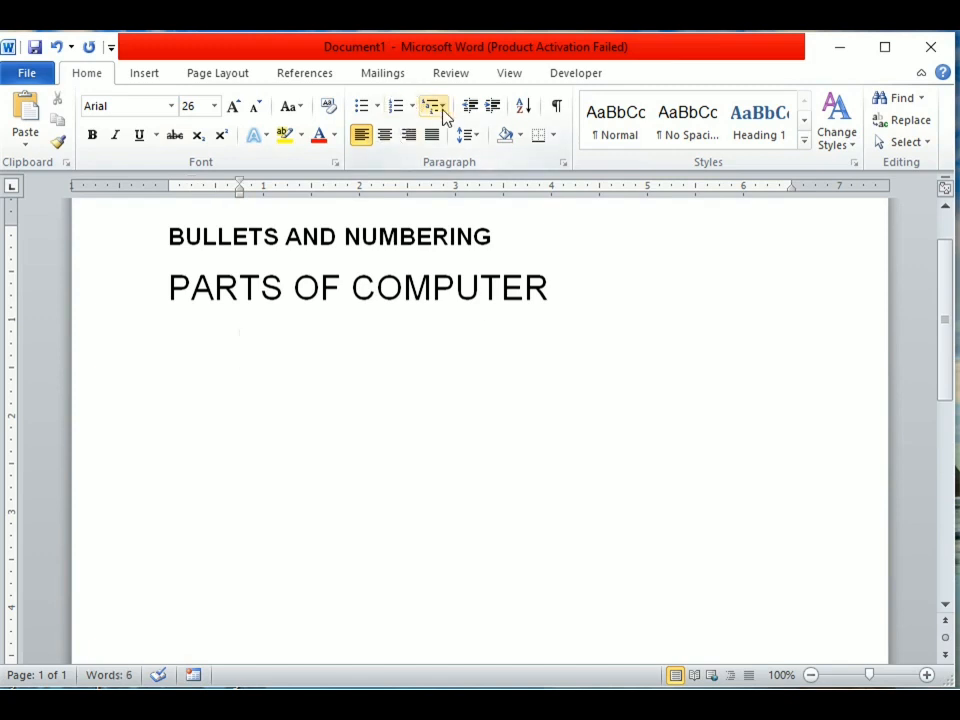
click(412, 109)
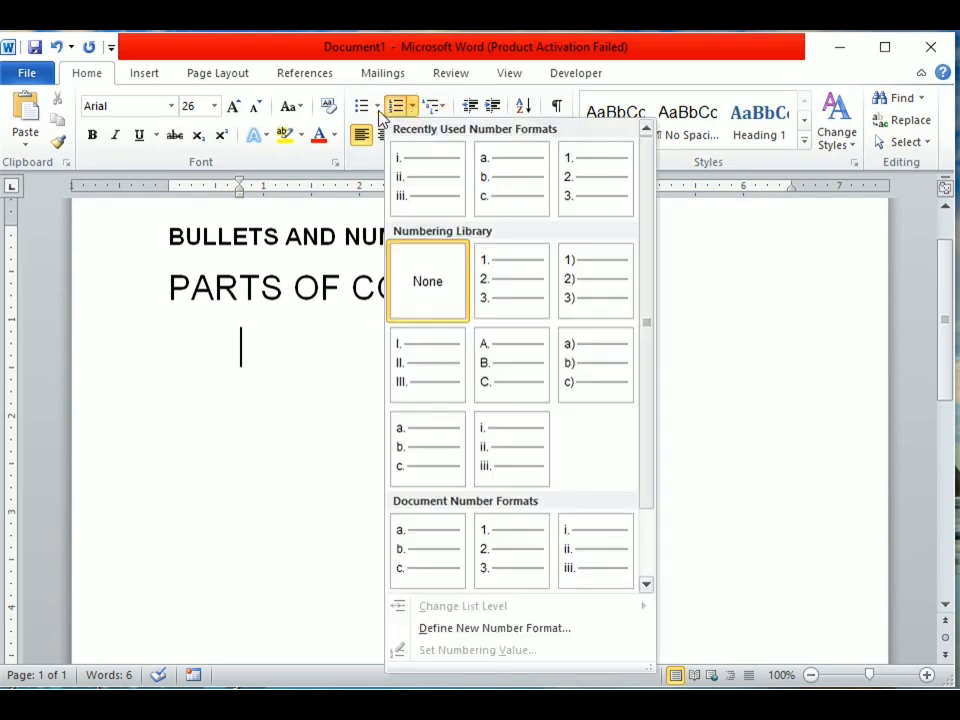
click(377, 109)
click(378, 163)
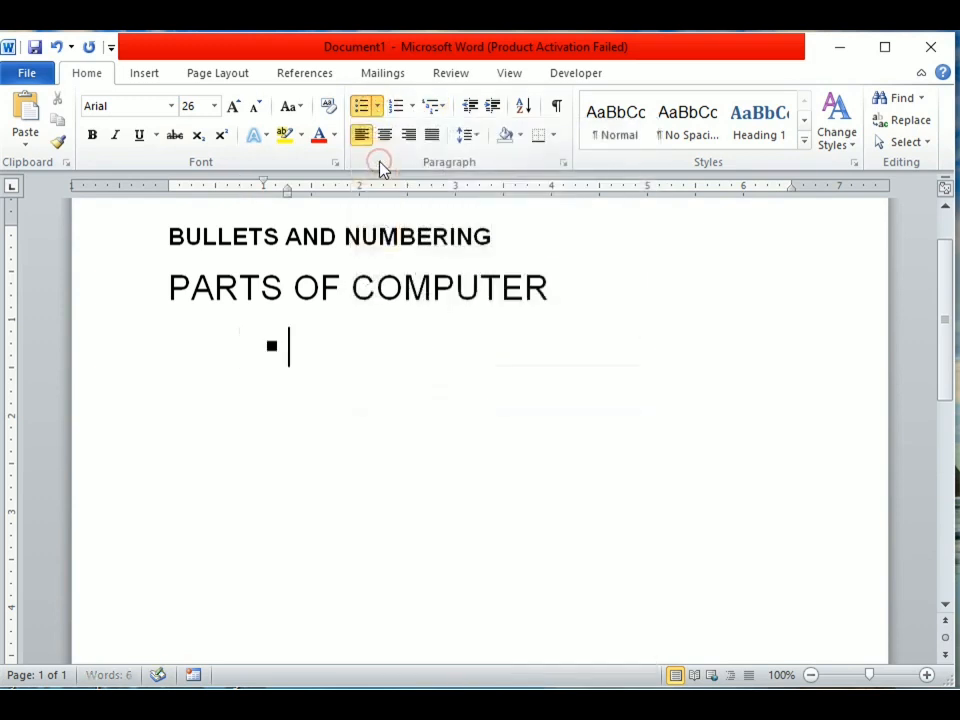
- Enter "Input", "Output" and "storage" as three square-bulleted items
text(input)
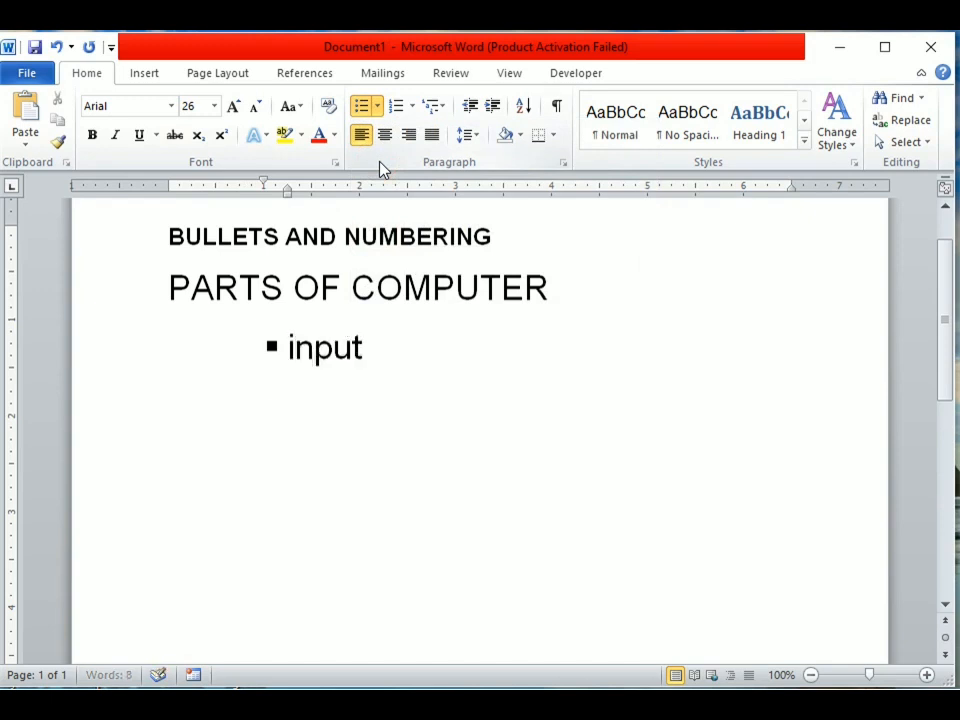
key(Return)
text(o)
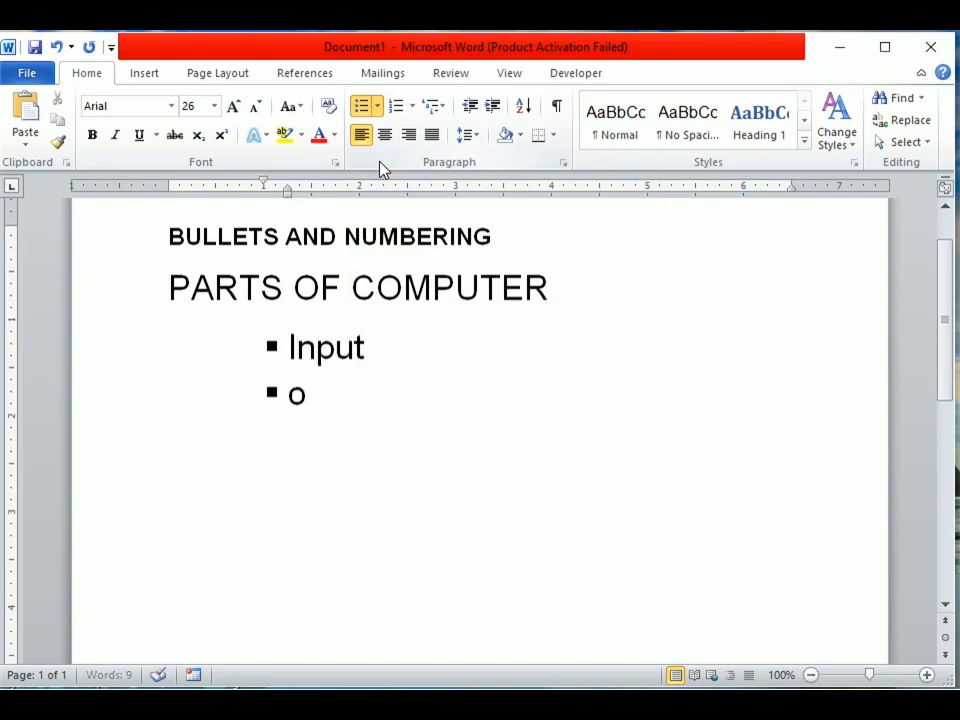
text(utput)
key(Return)
text(storage)
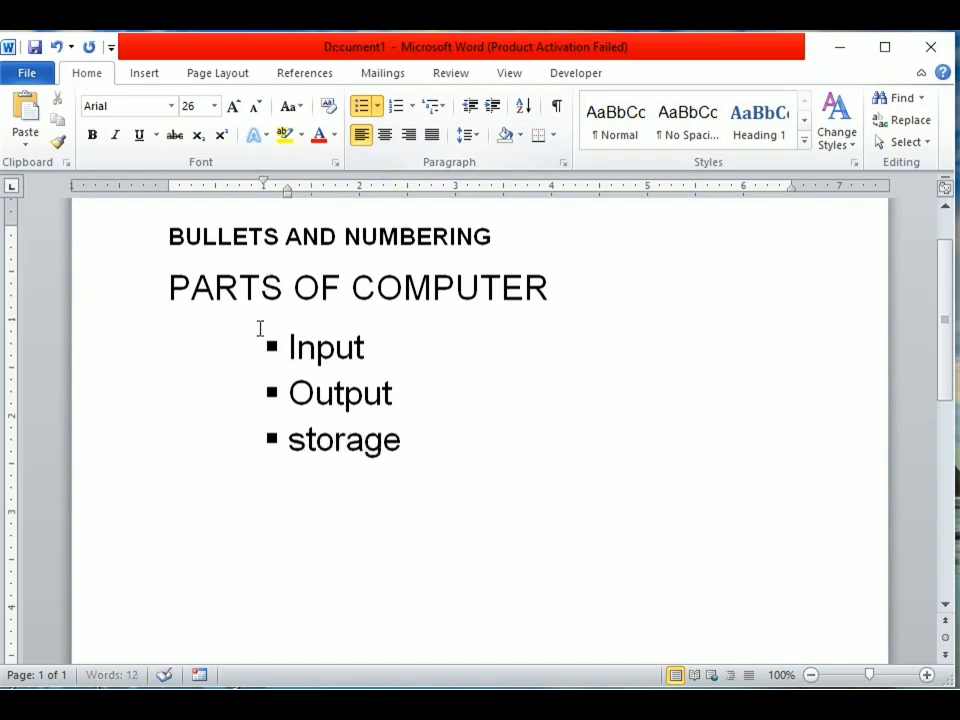
- Delete the three square-bulleted items and start an automatic round-bulleted line with an asterisk
drag(287, 347, 408, 421)
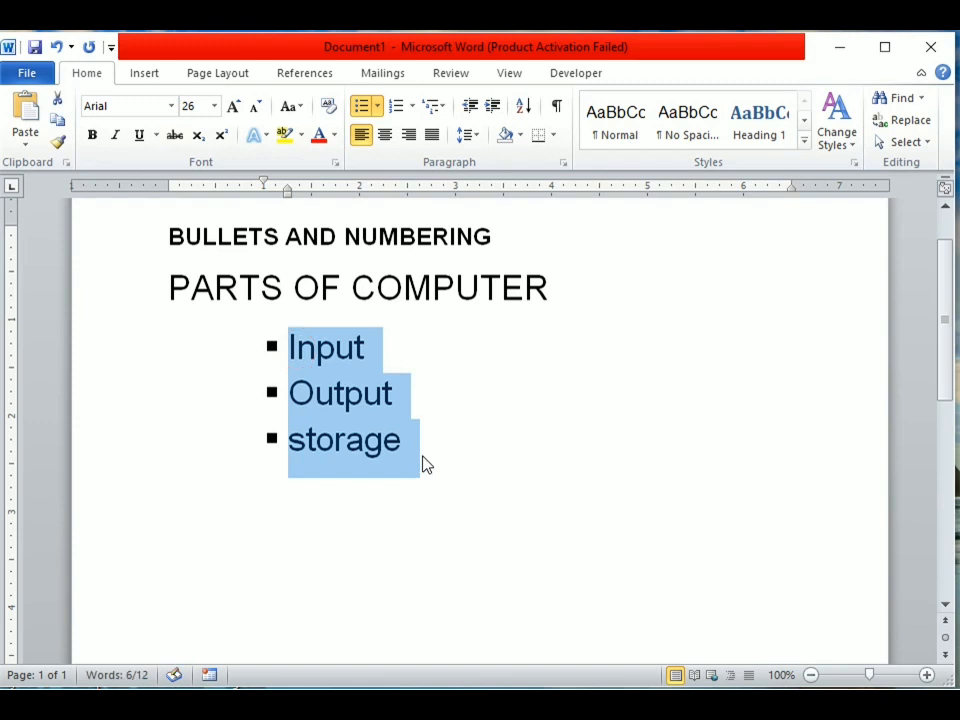
key(BackSpace)
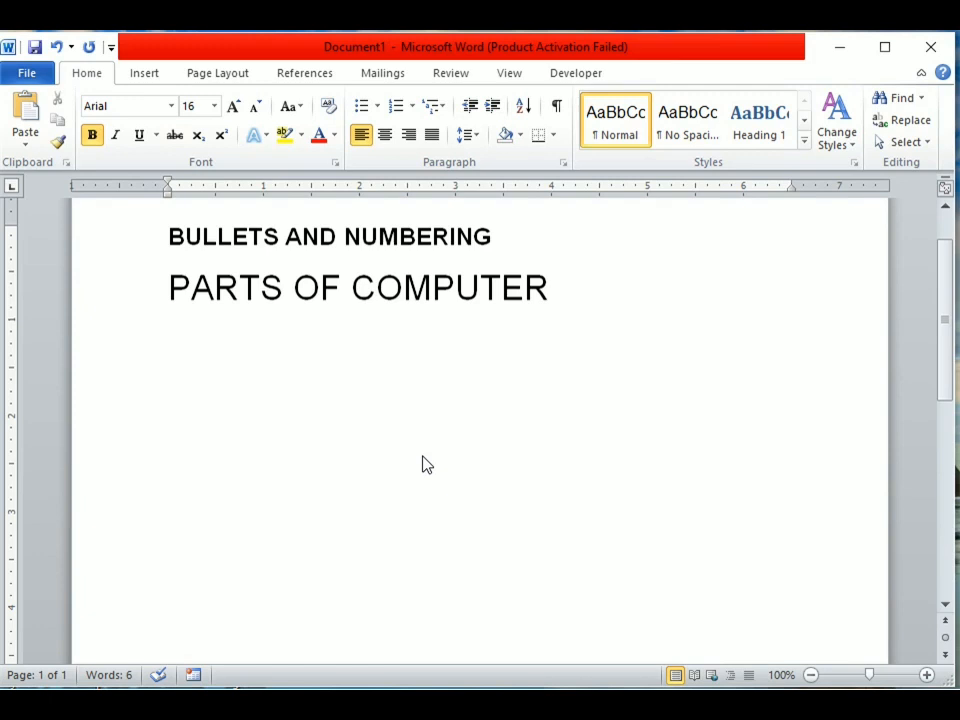
text(*)
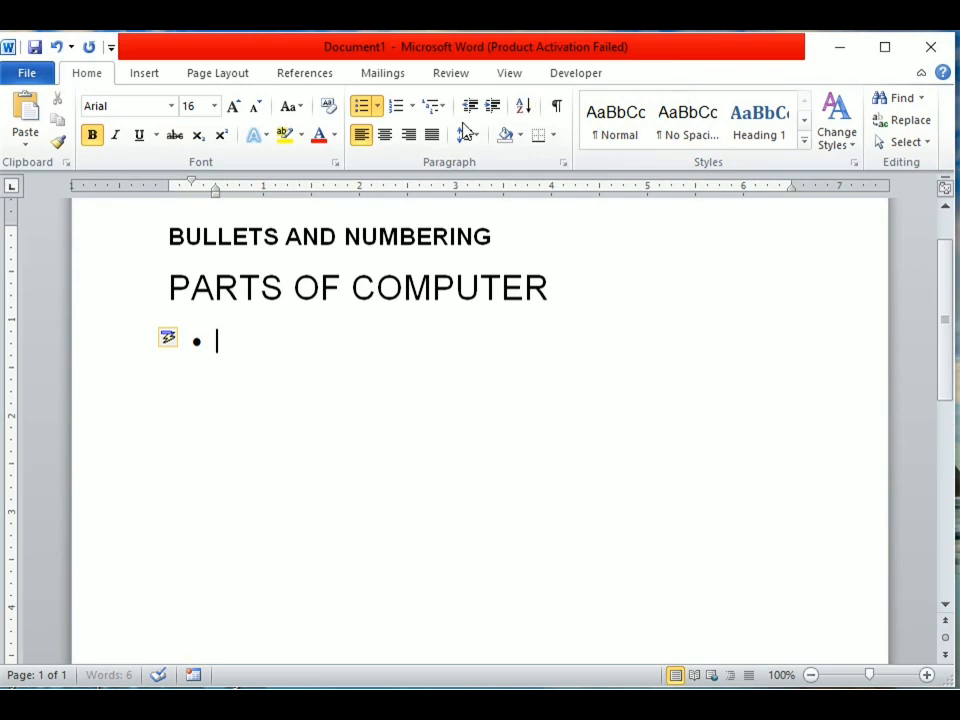
- View the available bullet styles and remove the round bullet from the empty line
click(378, 108)
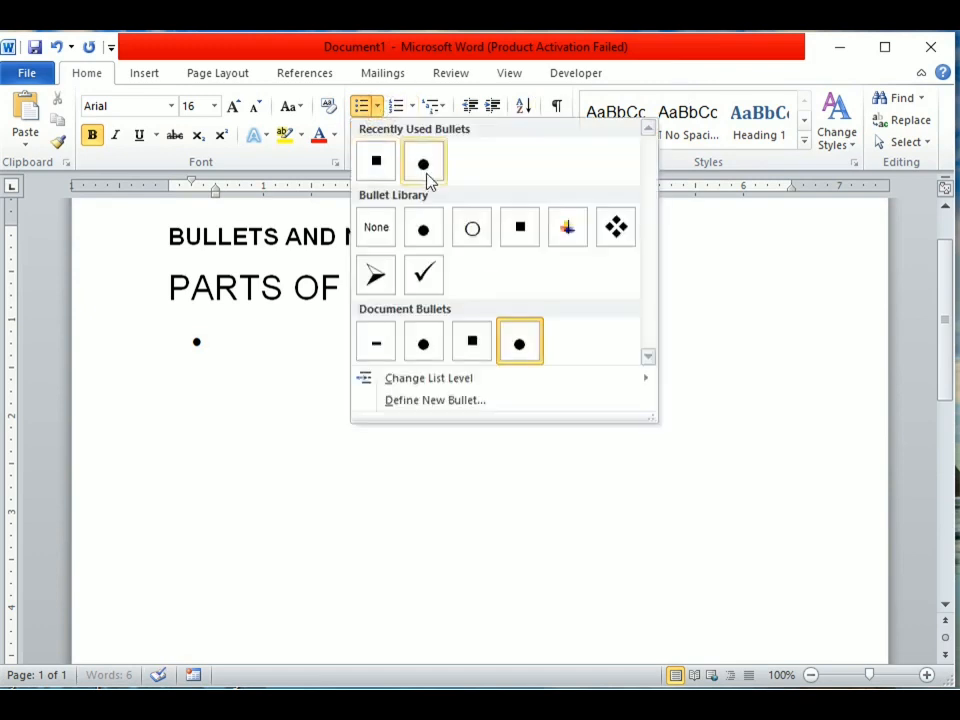
click(240, 332)
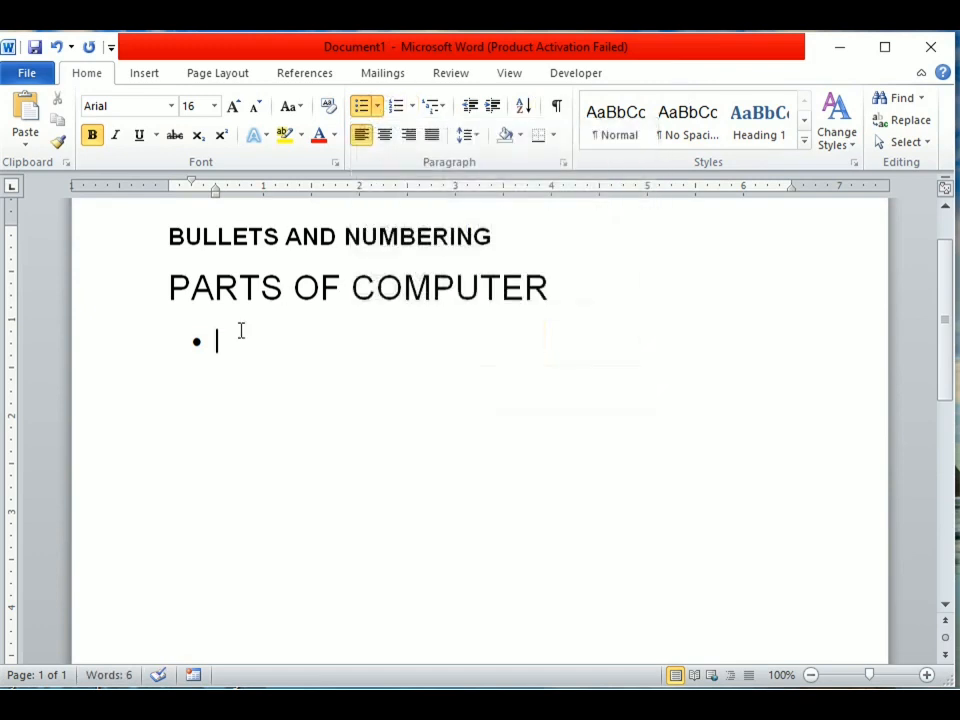
key(BackSpace)
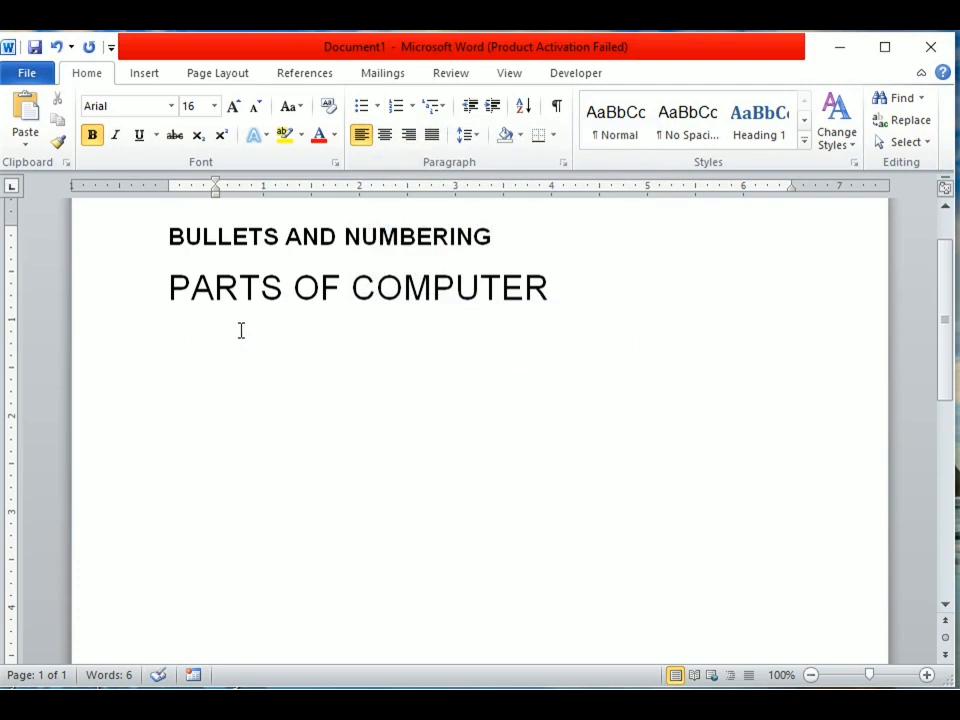
- Increase the empty line's font size to 30 and try an automatic round bullet there with an asterisk
key(ctrl+])
key(ctrl+])
key(ctrl+])
key(ctrl+])
key(ctrl+])
key(ctrl+])
key(ctrl+])
key(ctrl+])
key(ctrl+])
key(ctrl+])
key(ctrl+])
key(ctrl+])
key(ctrl+])
key(ctrl+])
text(*)
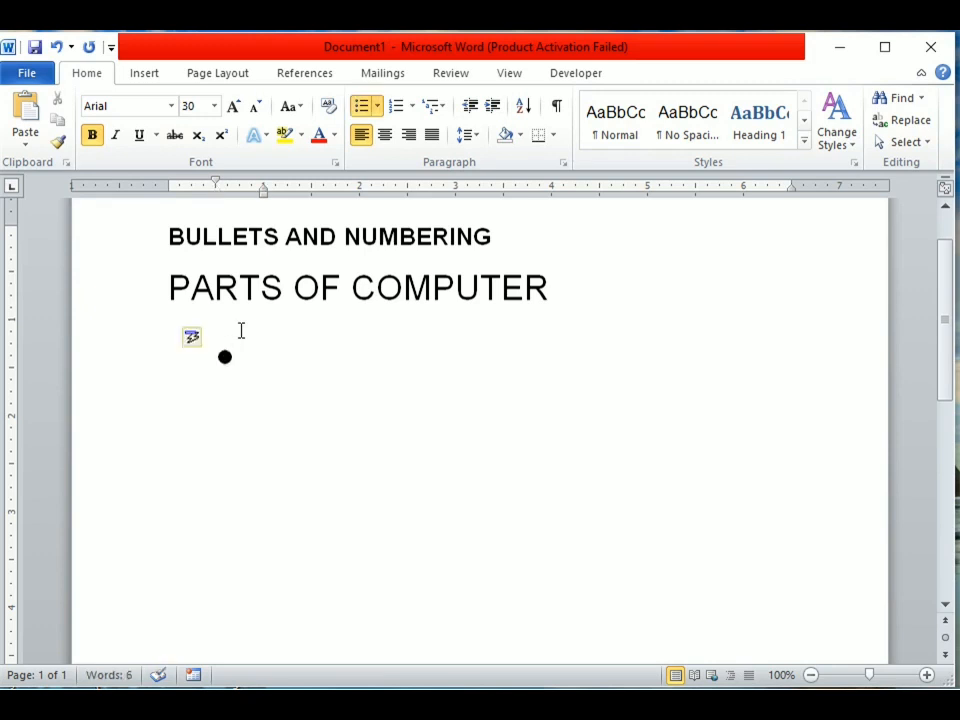
key(BackSpace)
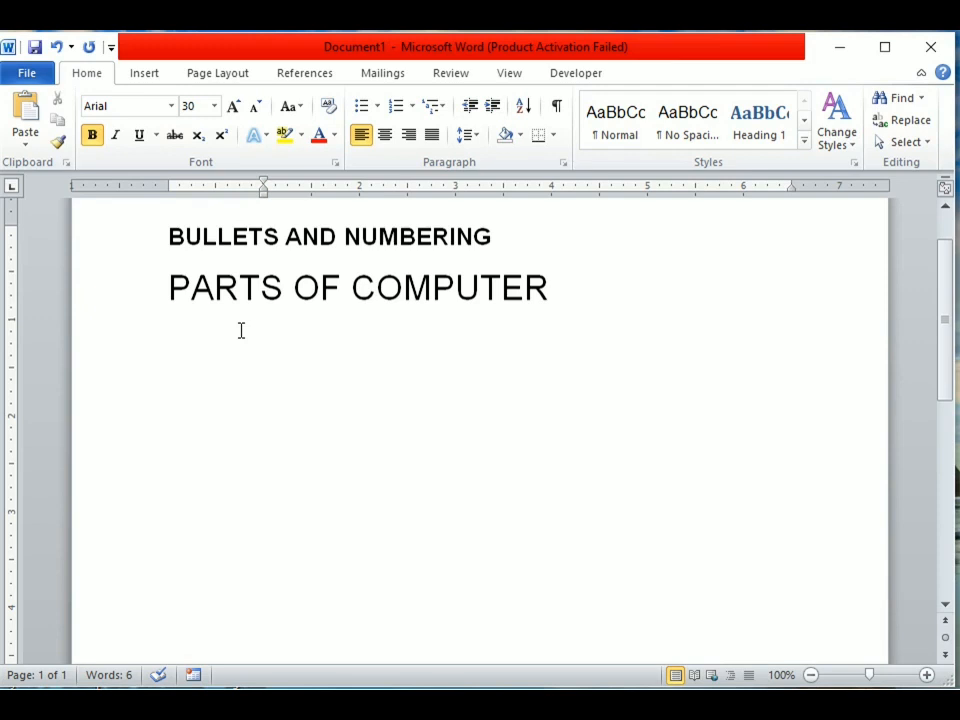
- Try an automatic arrow bullet with ">", compare it with the bullet library, and remove the bullet
text(>)
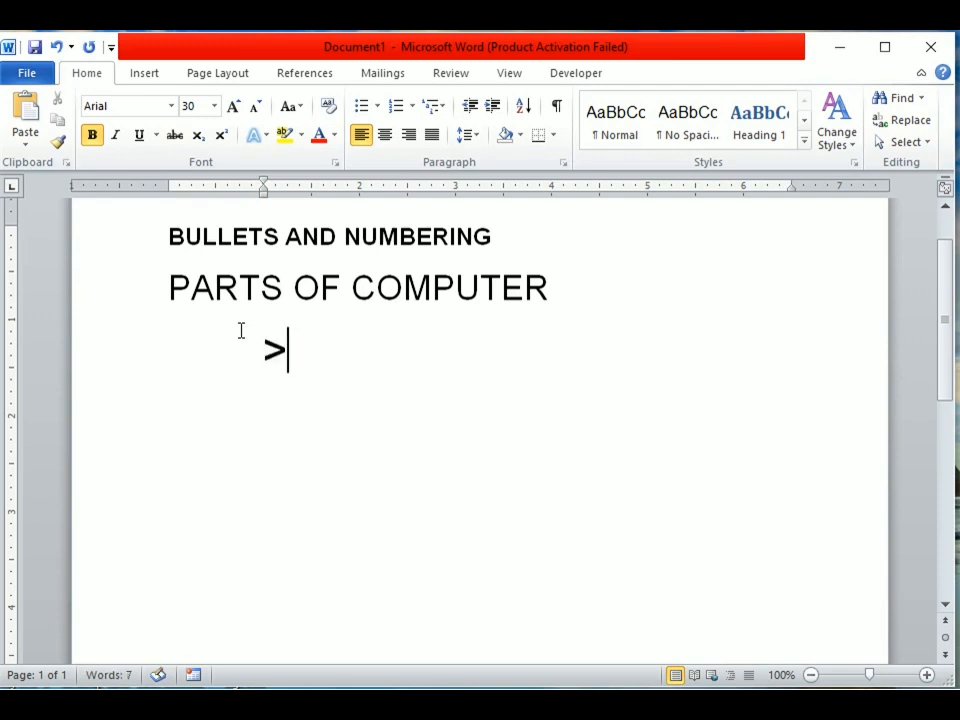
click(377, 106)
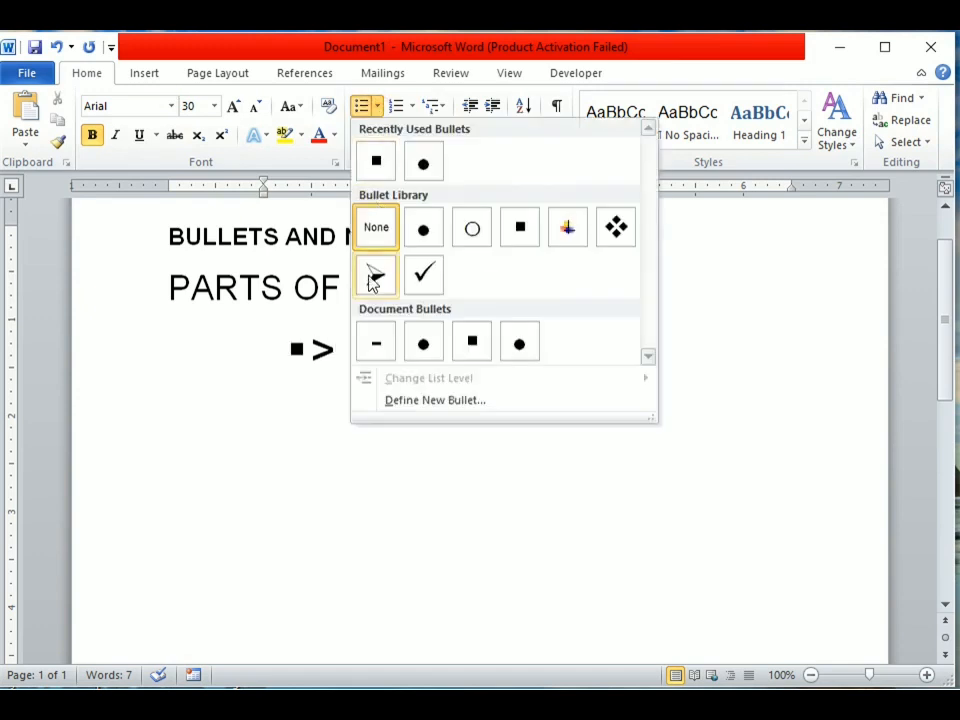
click(293, 333)
key(space)
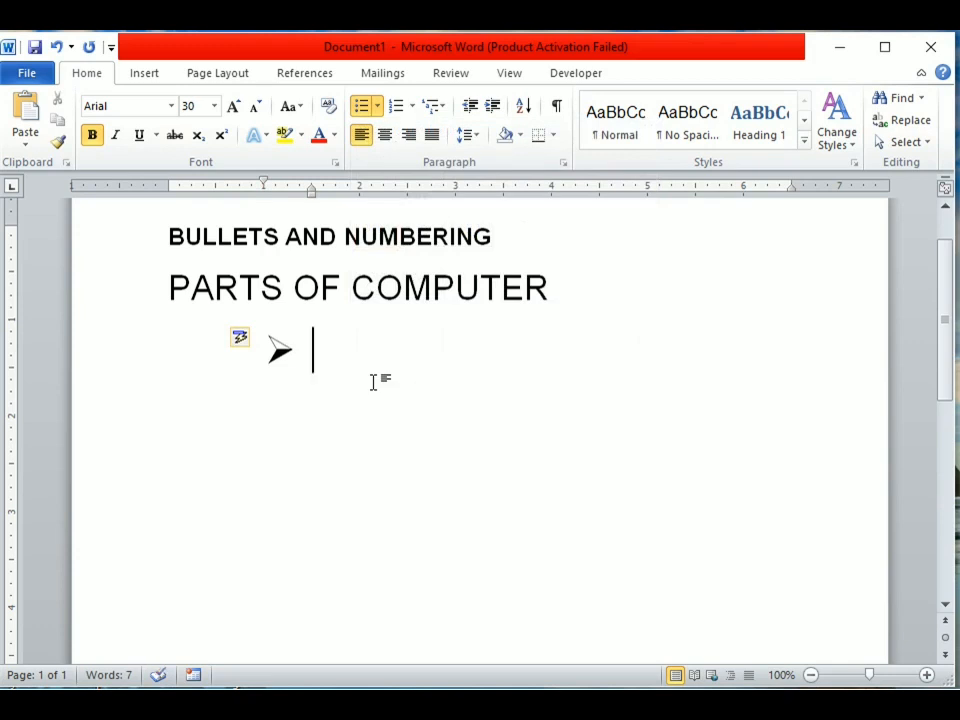
key(BackSpace)
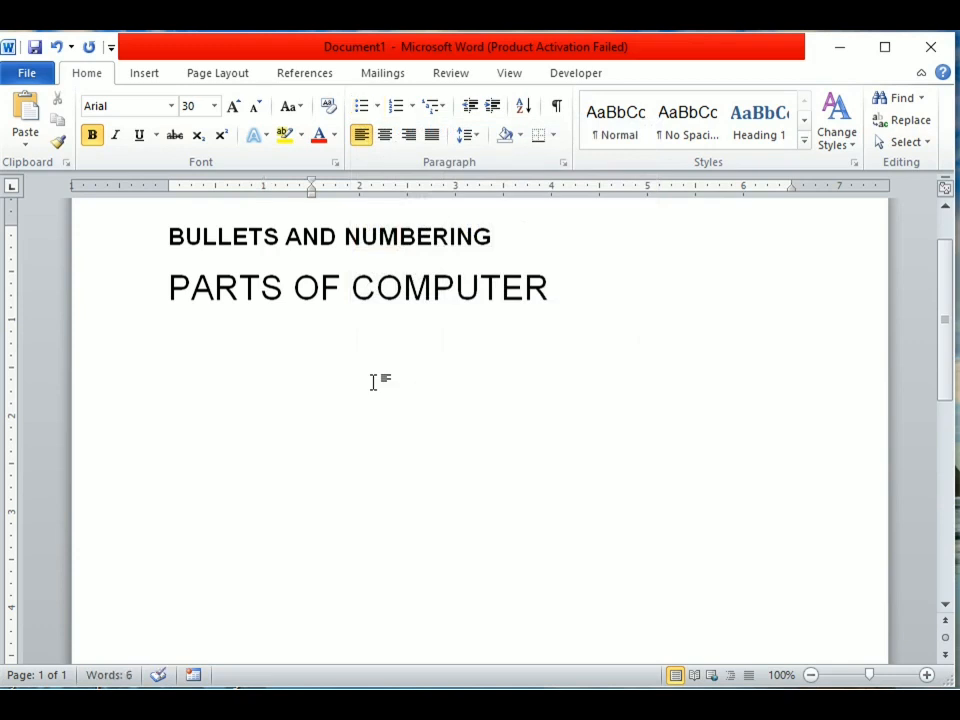
- Create an automatic dash-bulleted list with a hyphen below the PARTS OF COMPUTER heading, containing the items Input and output
text(-)
key(BackSpace)
key(BackSpace)
text(-)
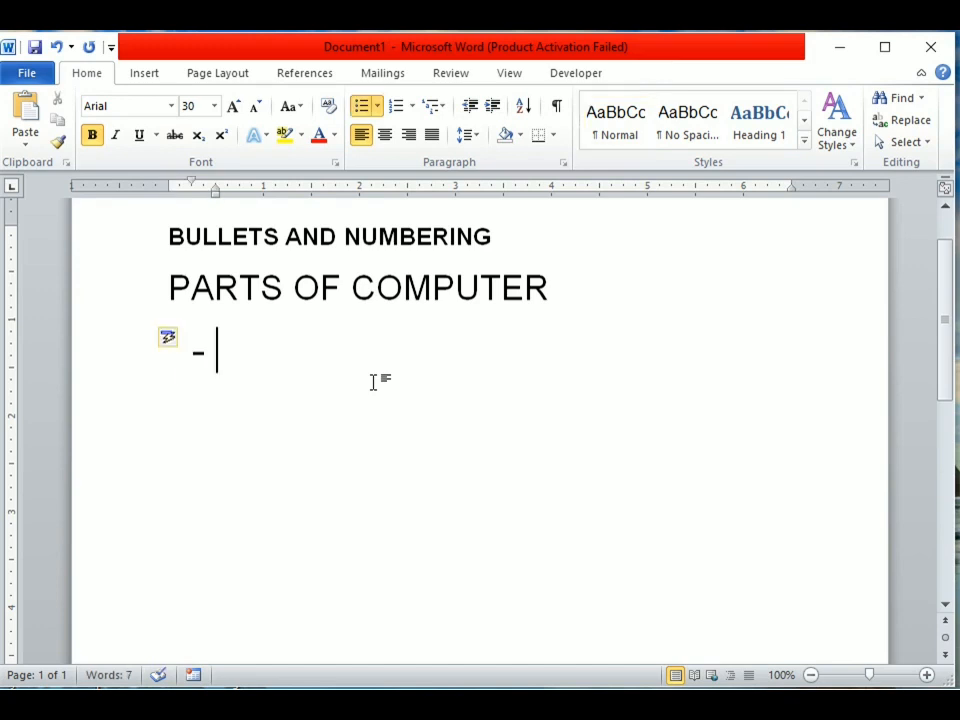
text( im)
key(BackSpace)
key(BackSpace)
text(input)
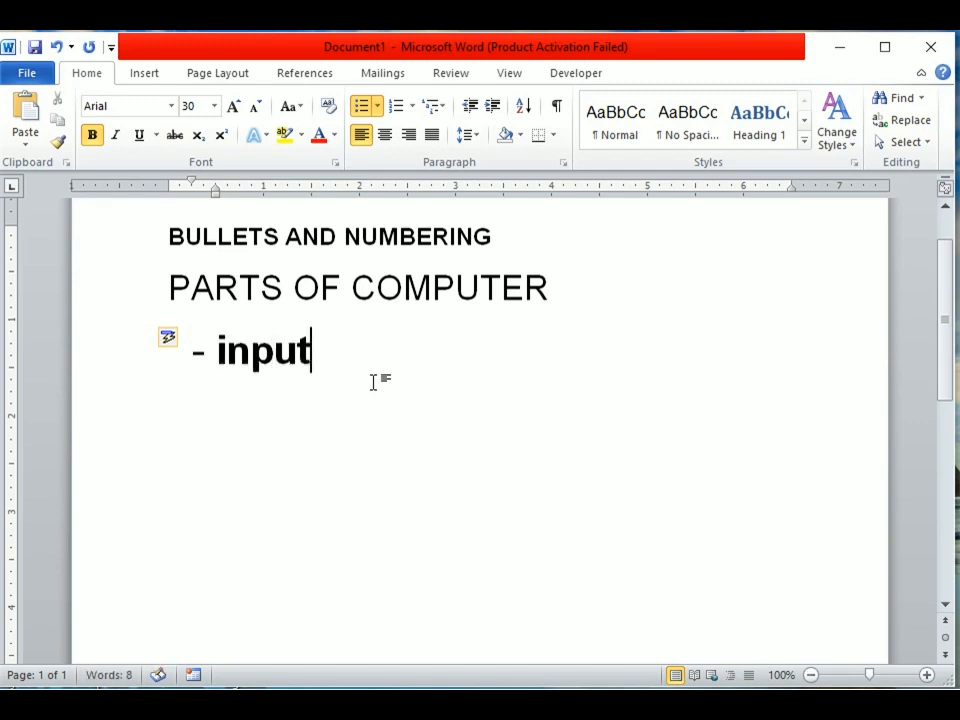
key(Return)
text(output)
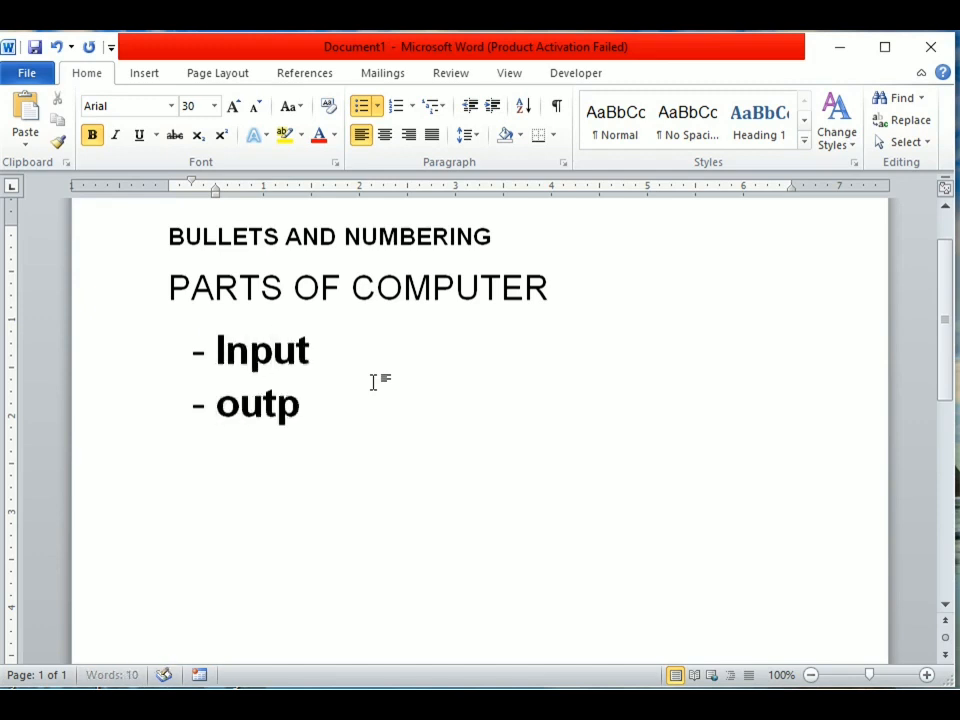
- Delete both dash-bulleted items and remove the dash bullet from the empty line
key(BackSpace)
key(BackSpace)
key(BackSpace)
key(BackSpace)
key(BackSpace)
key(BackSpace)
key(BackSpace)
key(BackSpace)
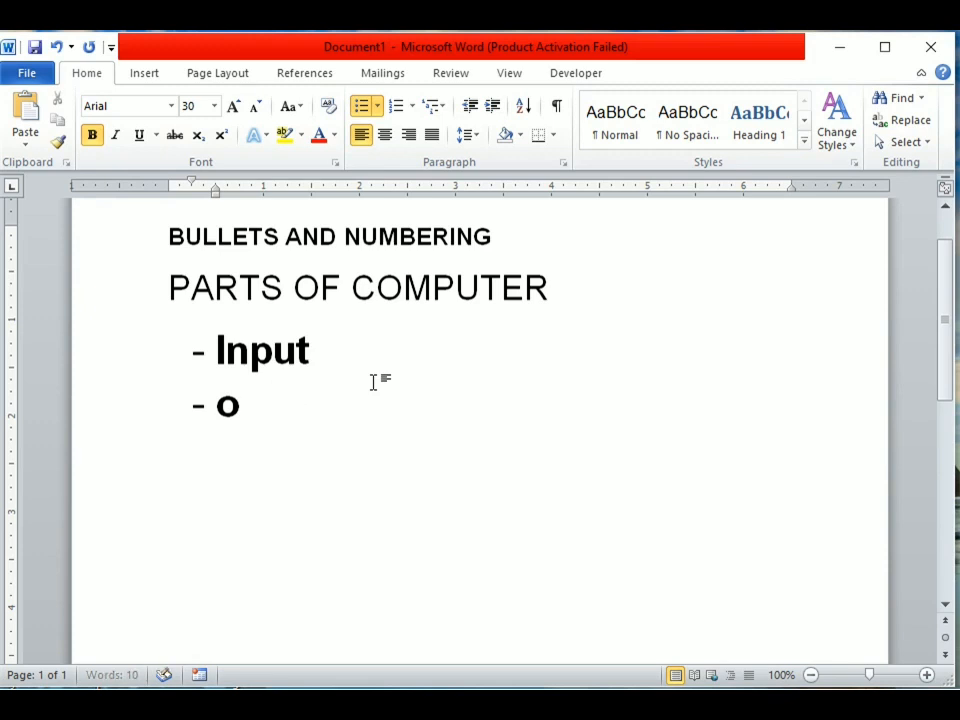
key(BackSpace)
key(BackSpace)
key(BackSpace)
key(BackSpace)
key(BackSpace)
key(BackSpace)
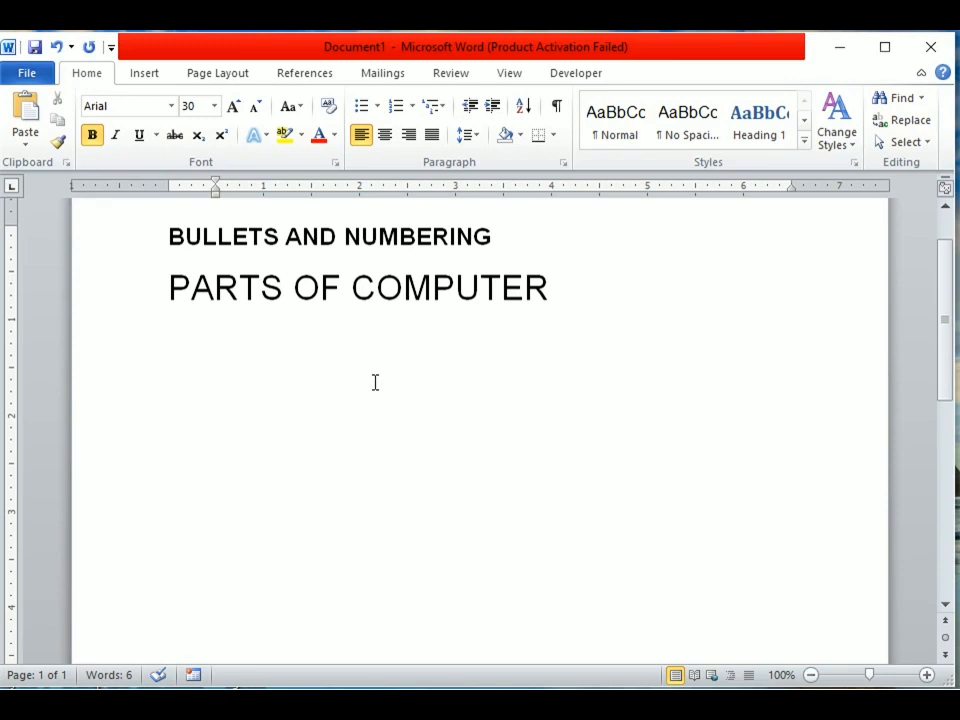
- Try an automatic large square bullet with "--" on the empty line and compare it with the bullet library
text(--)
key(Tab)
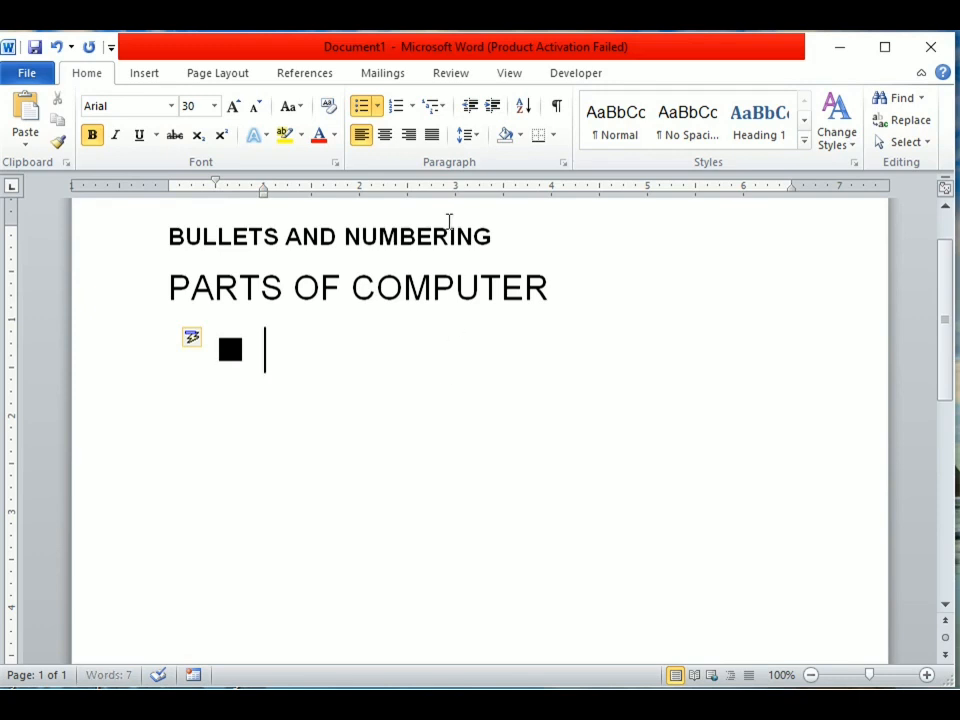
click(377, 106)
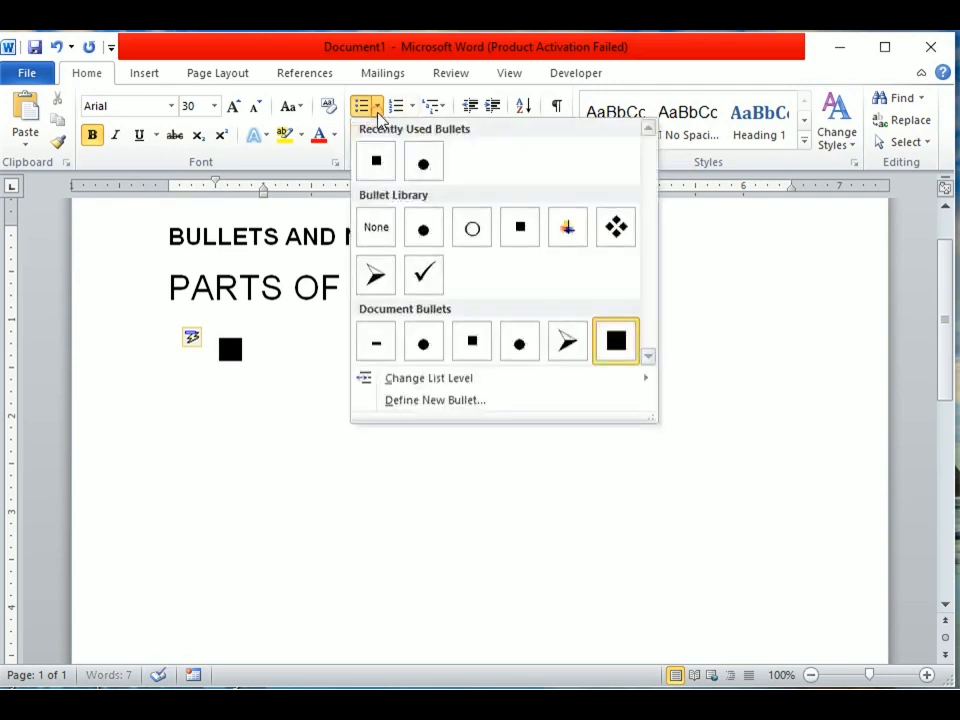
click(259, 351)
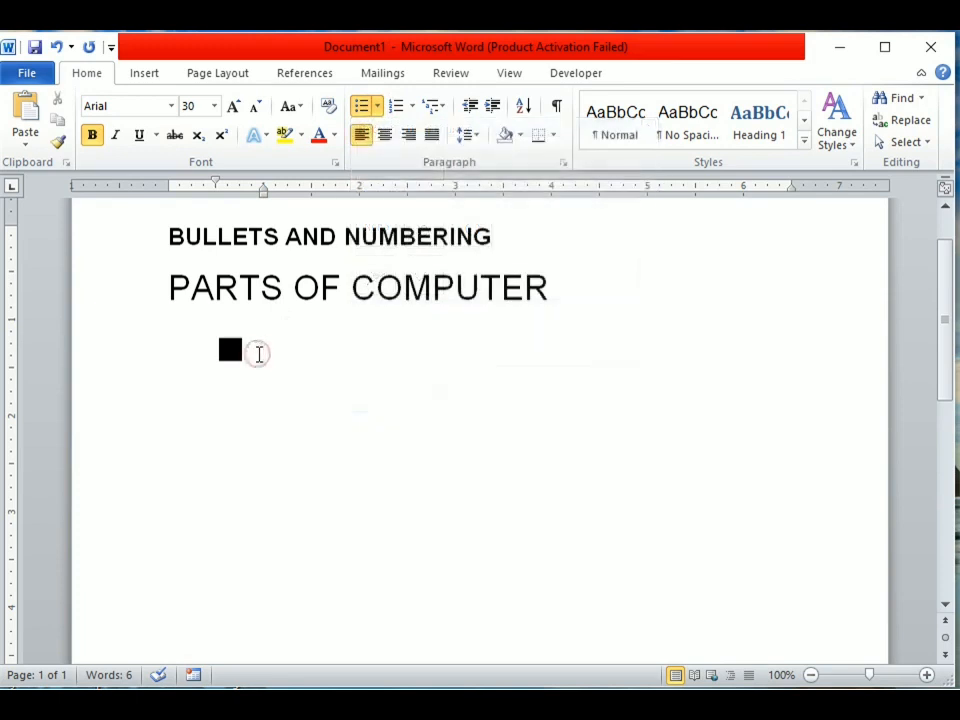
- Remove the large square bullet, repeat the automatic bullet with "--" and a space, and clear it again
key(BackSpace)
text(--)
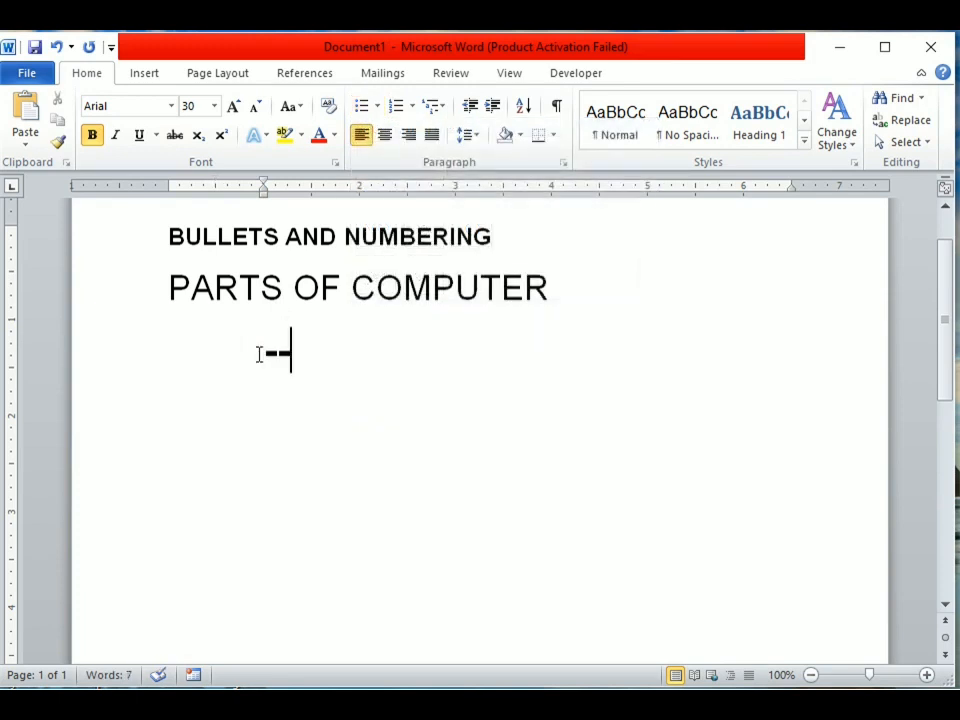
key(space)
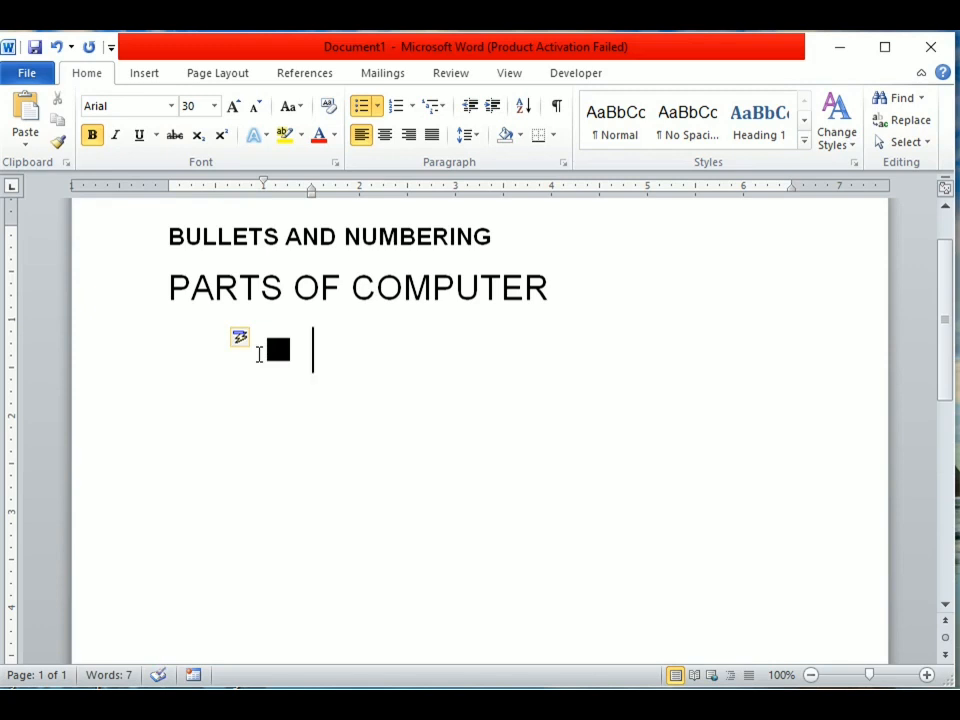
key(BackSpace)
key(BackSpace)
- Try an automatic solid arrow bullet with "->" and remove both the bullet and its indent
text(->)
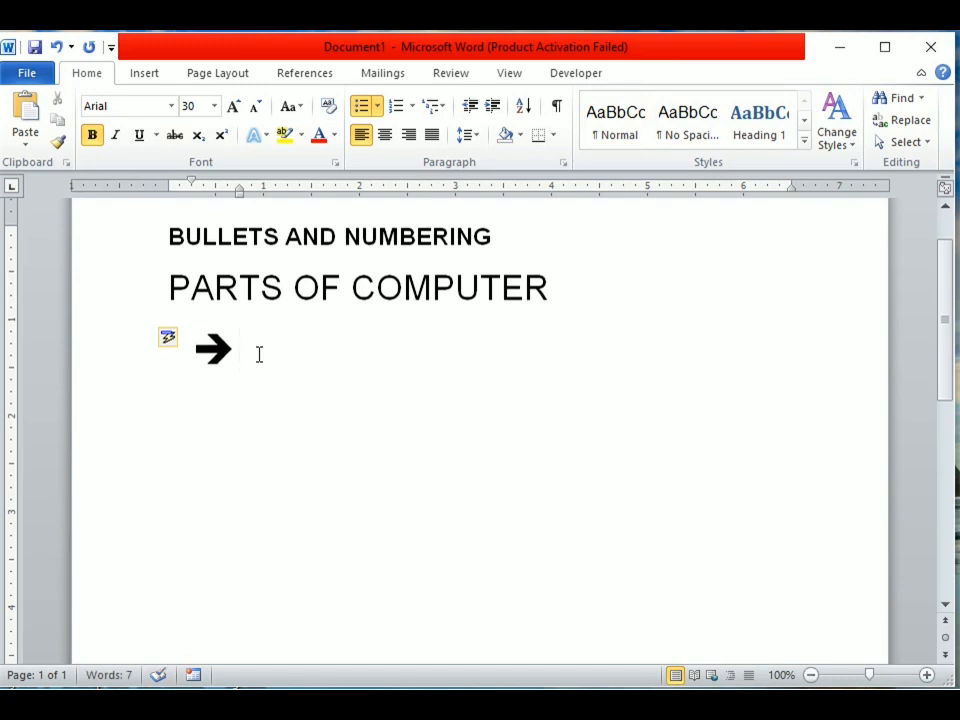
key(BackSpace)
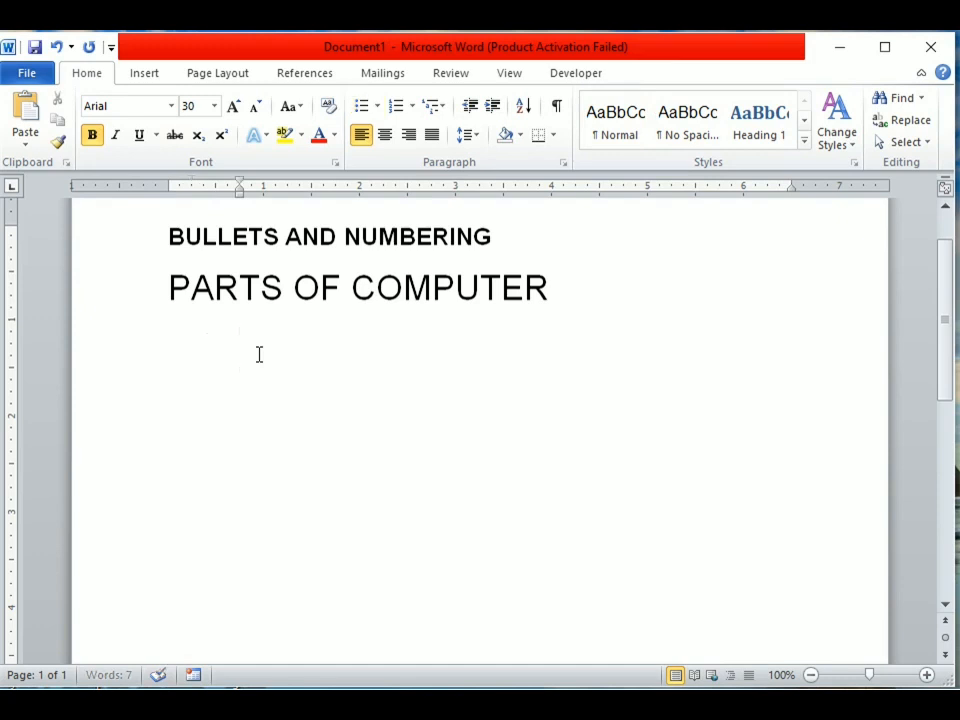
key(BackSpace)
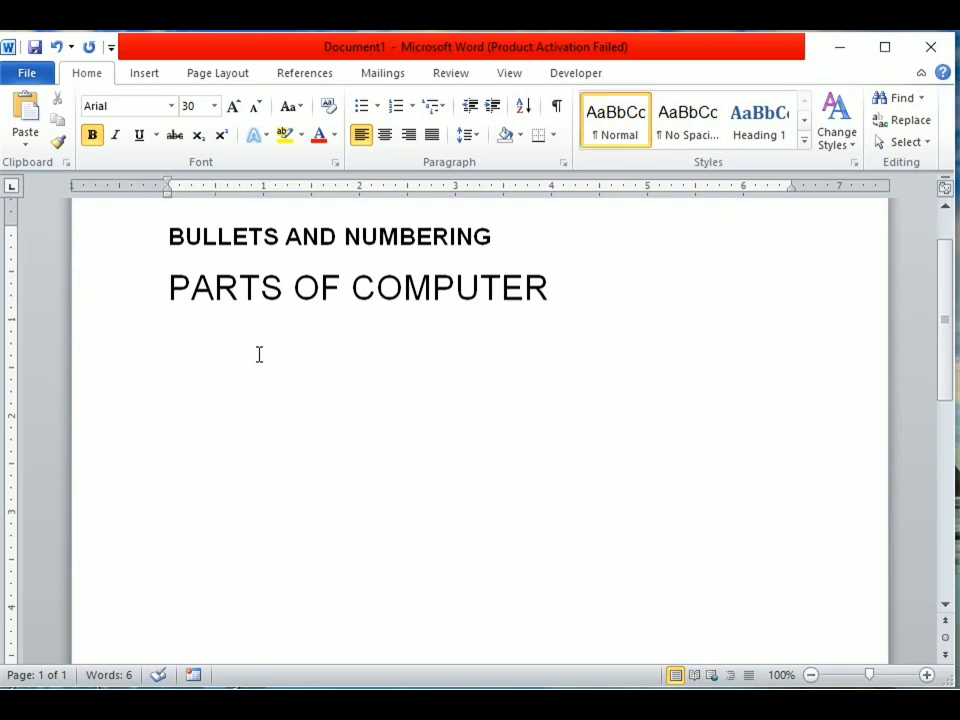
- Start an automatic hollow-arrow bulleted line below the PARTS OF COMPUTER heading with "=>" and a space
text(=)
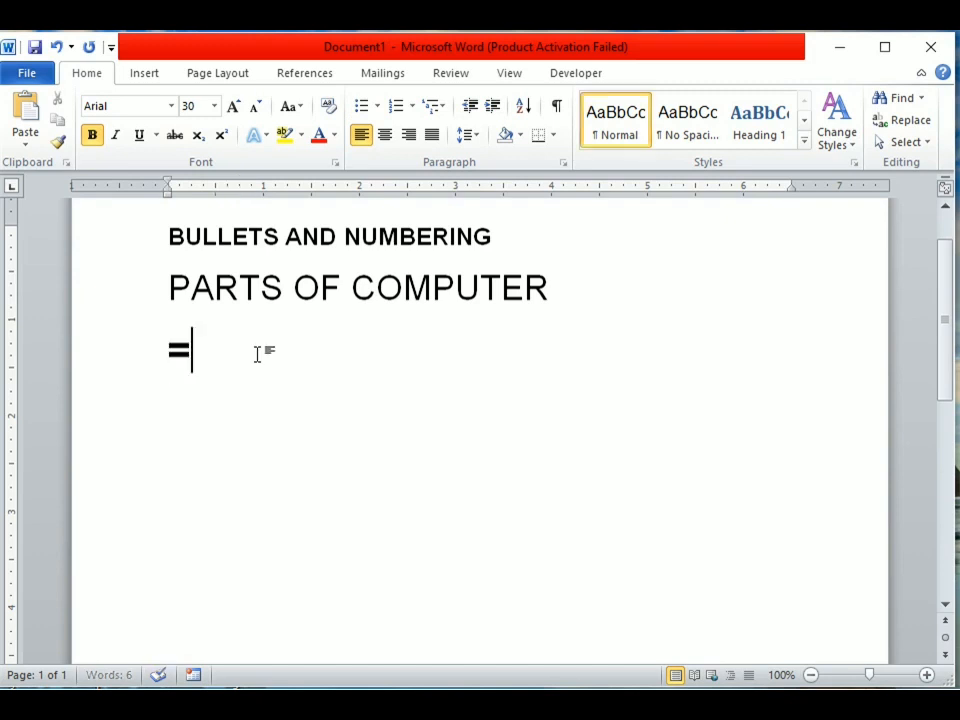
text(>)
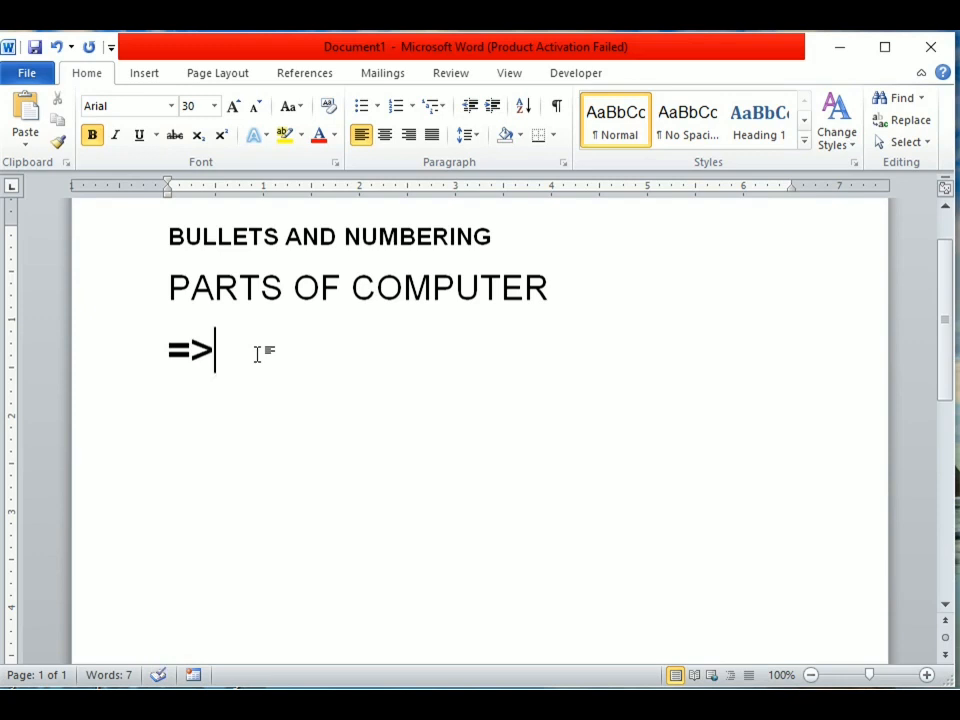
key(space)
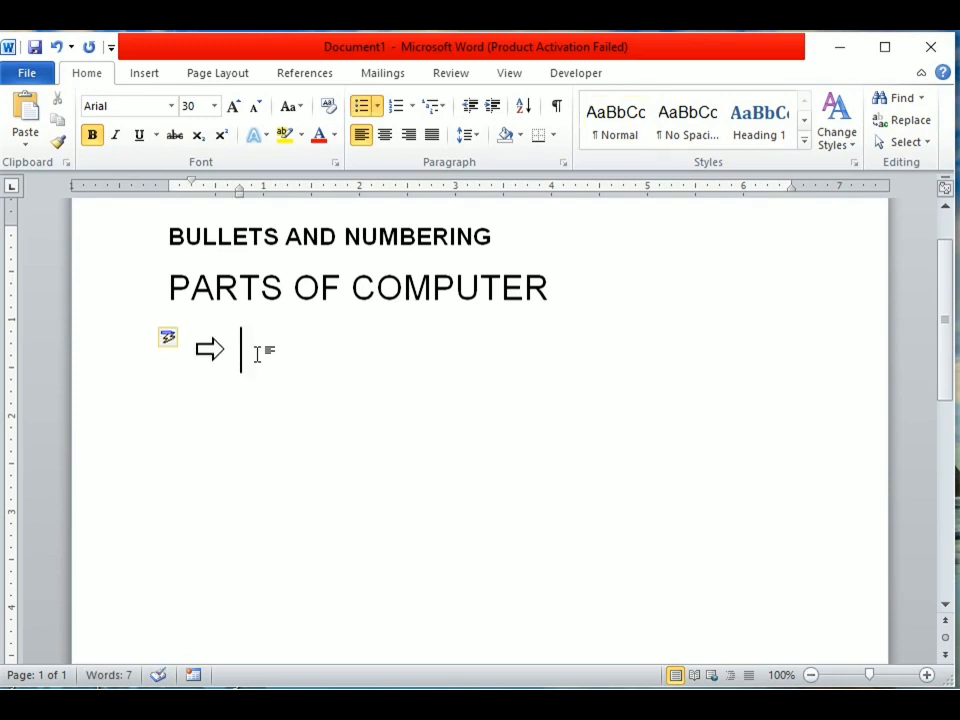